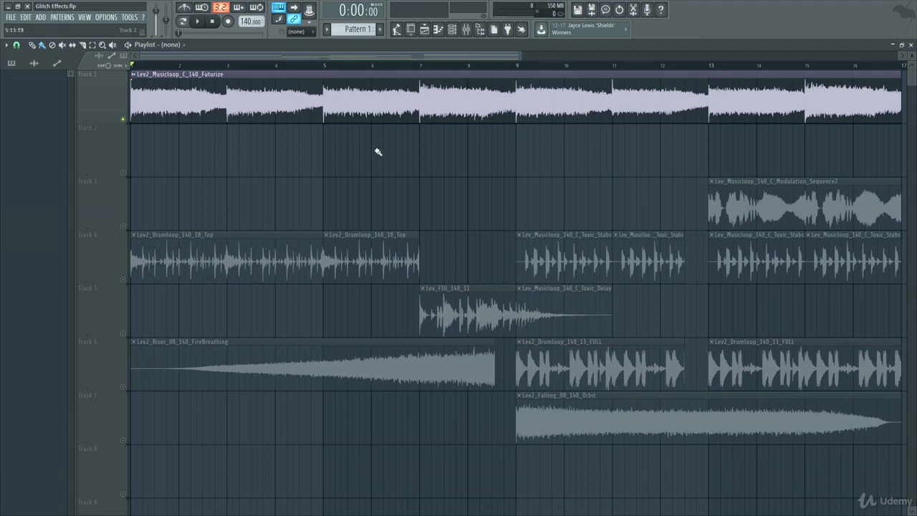
Step: Turn off the solo on Track 1 and play back the full arrangement
left_click(124, 120, "ctrl")
key("space")
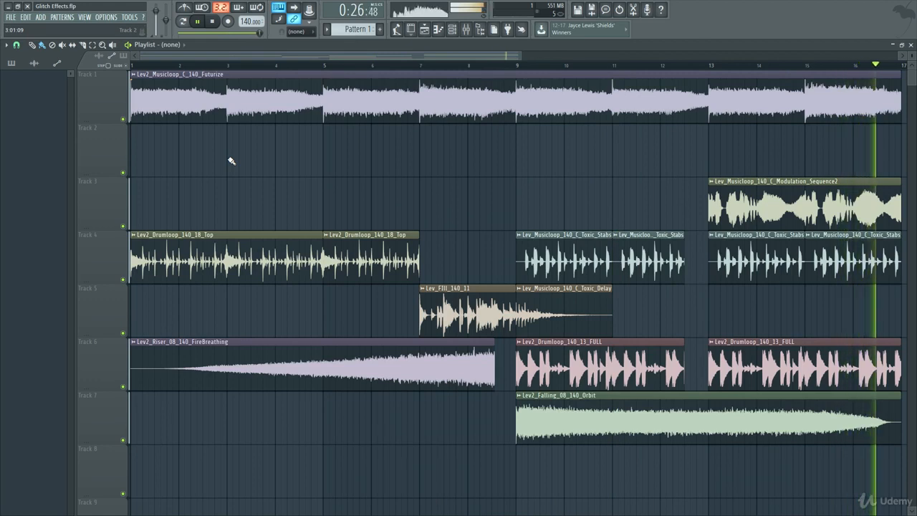
key("space")
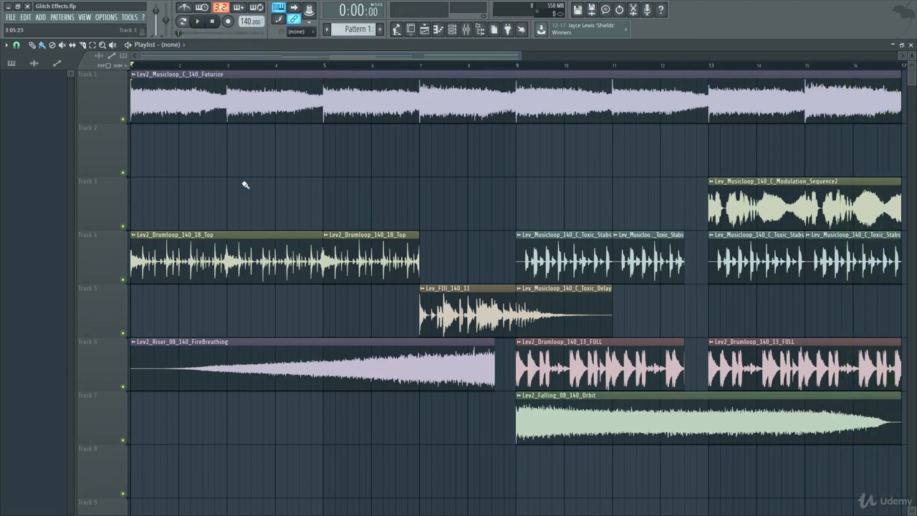
Step: Chop the Lev2_Musicloop_C_140_Futurize clip on Track 1 with the Stutter 1 pattern
left_click(134, 75)
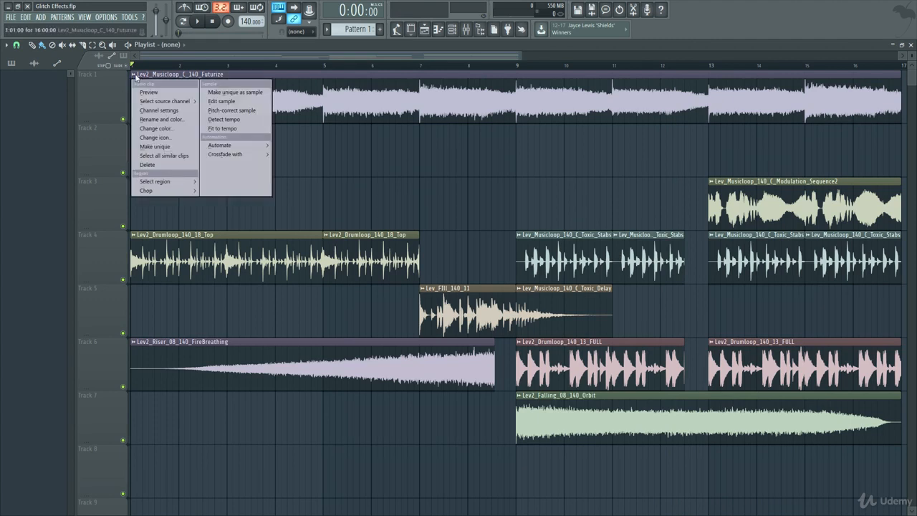
mouse_move(164, 191)
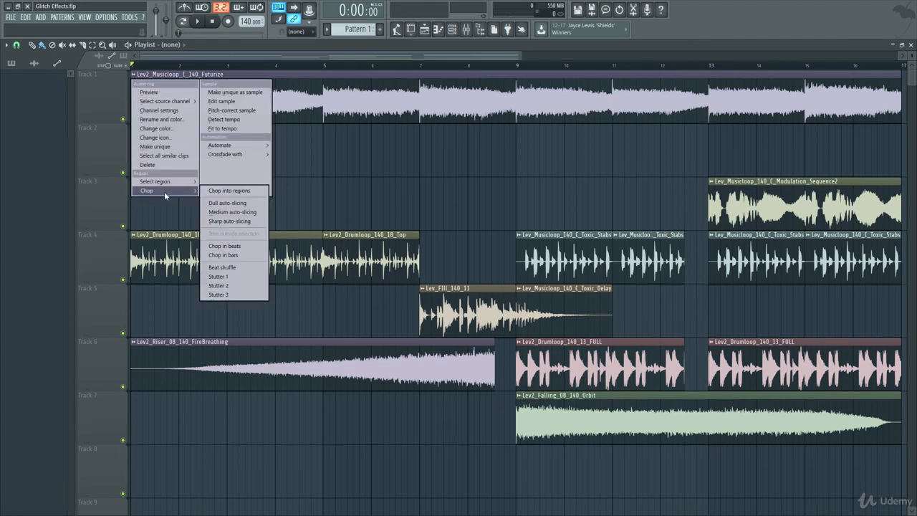
left_click(242, 276)
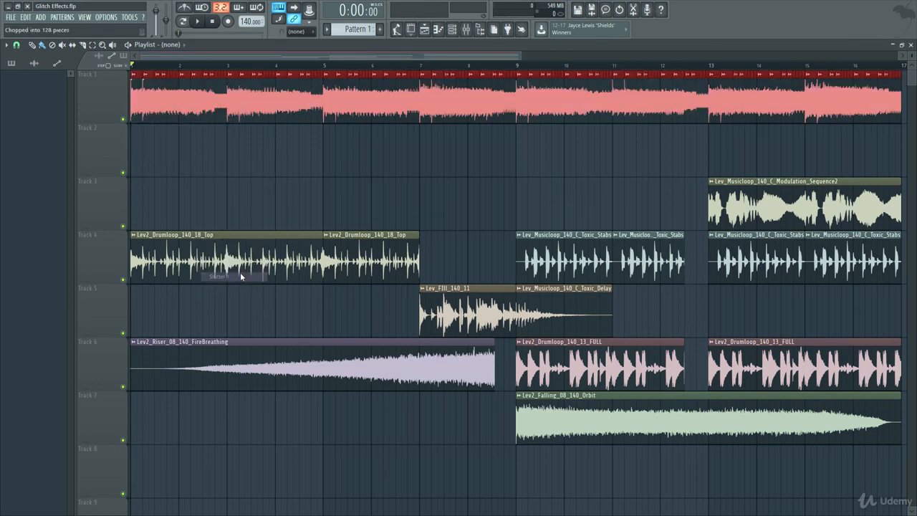
left_click(259, 182)
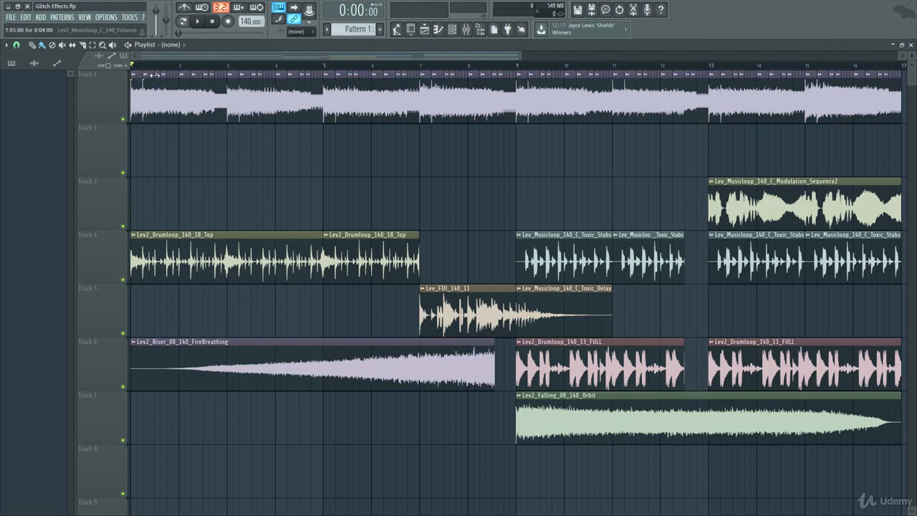
scroll(148, 114, "up", 4)
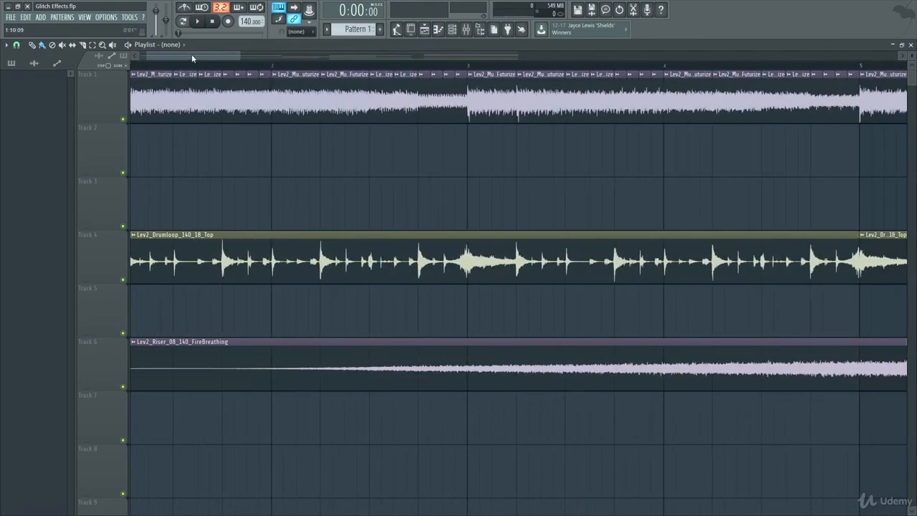
Step: Play the stuttered clip and solo Track 1 to hear it on its own
key("space")
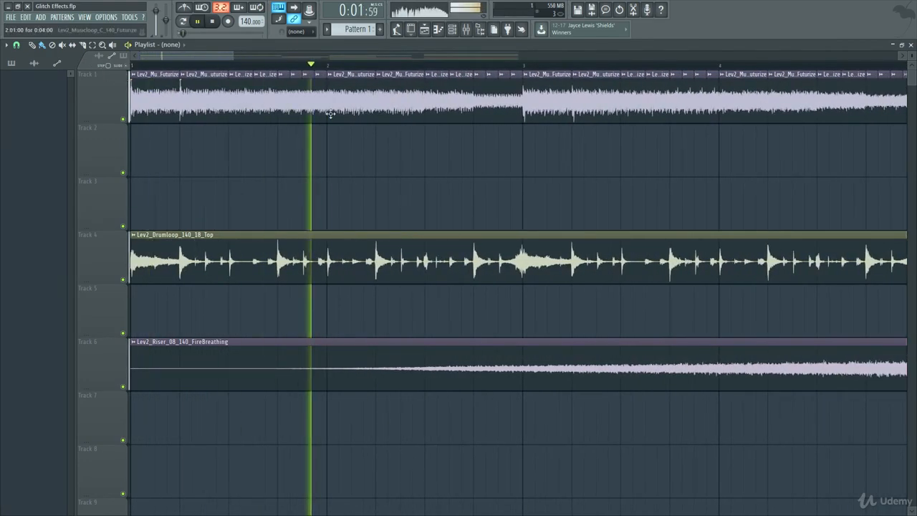
right_click(123, 119)
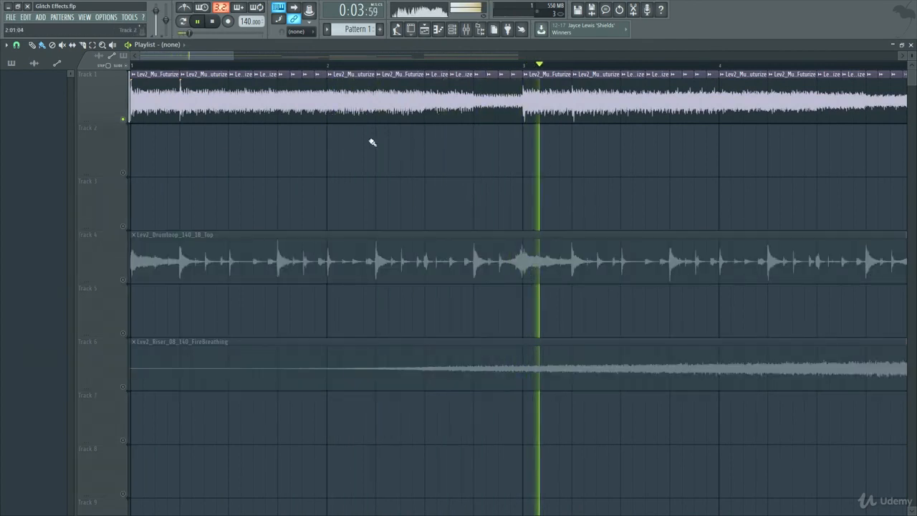
key("space")
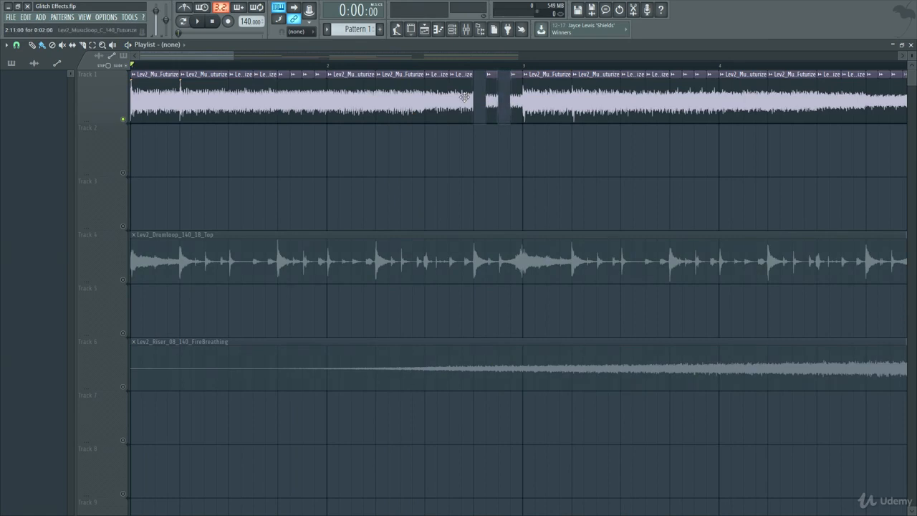
Step: Remove some stutter slices from Track 1, move others down to Track 2, and play the rearranged pattern
left_click_drag(794, 93, 292, 155)
left_click_drag(349, 95, 351, 147)
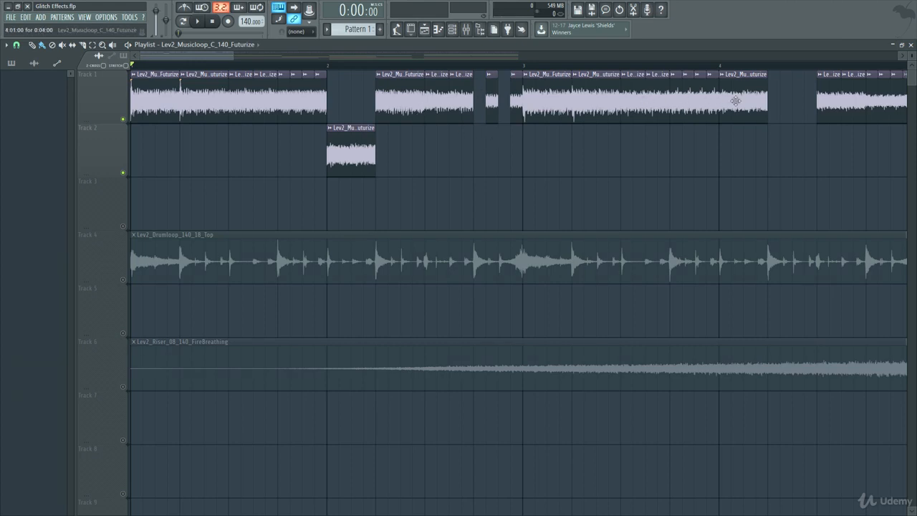
left_click_drag(850, 101, 624, 179)
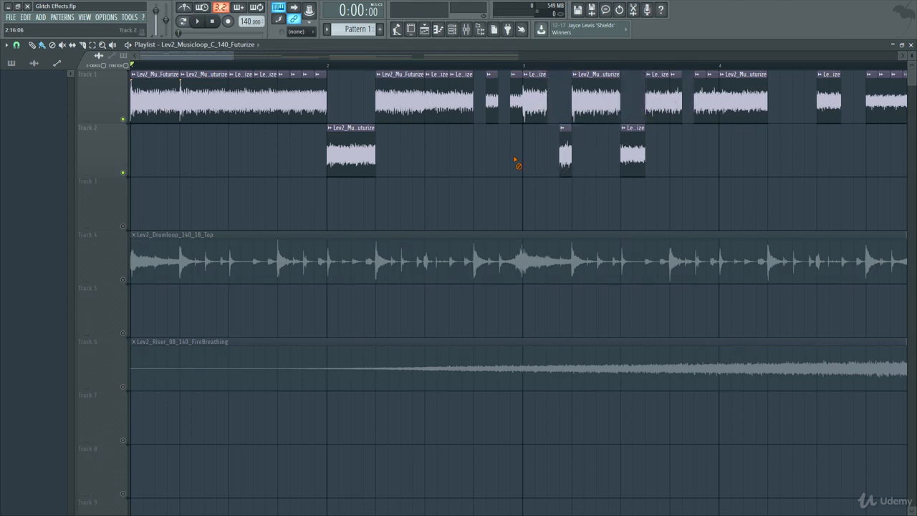
key("space")
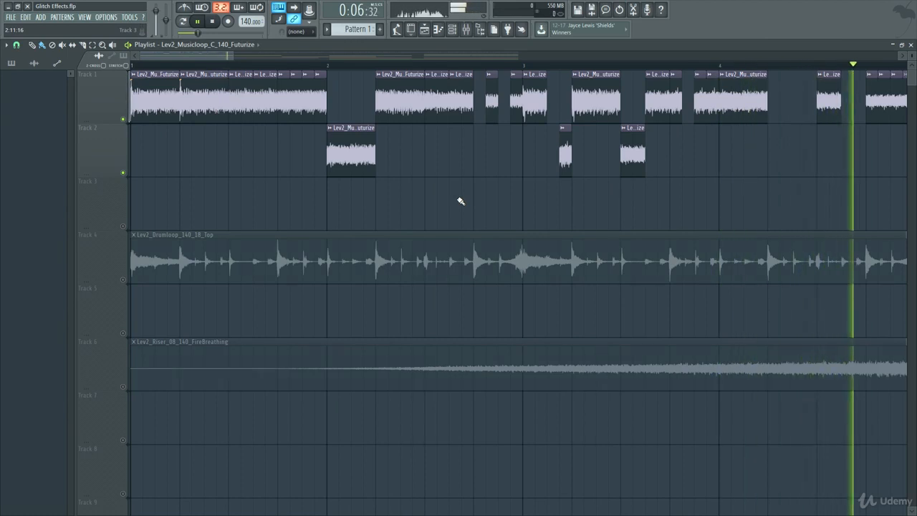
key("space")
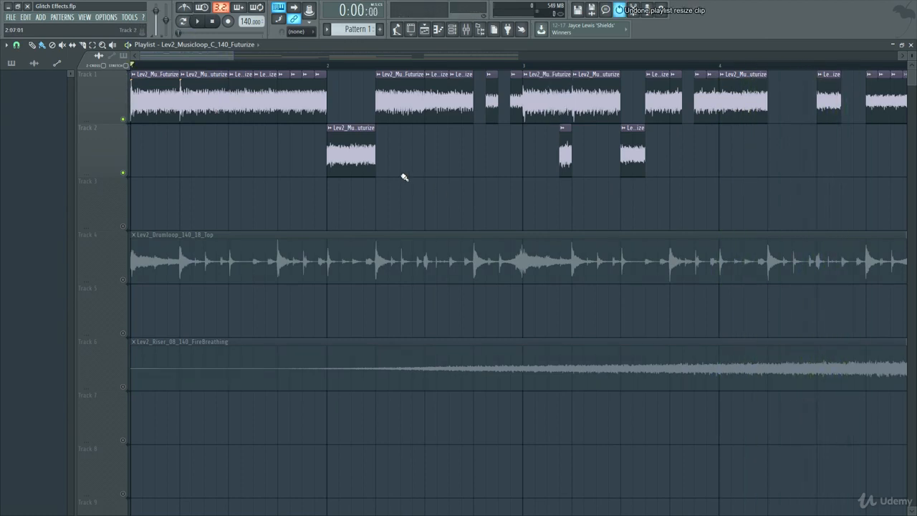
Step: Undo the slice edits and the stutter chop back to the single original clip on Track 1
key("ctrl+alt+z")
key("ctrl+alt+z")
key("ctrl+alt+z")
key("ctrl+alt+z")
key("ctrl+alt+z")
key("ctrl+alt+z")
key("ctrl+alt+z")
key("ctrl+alt+z")
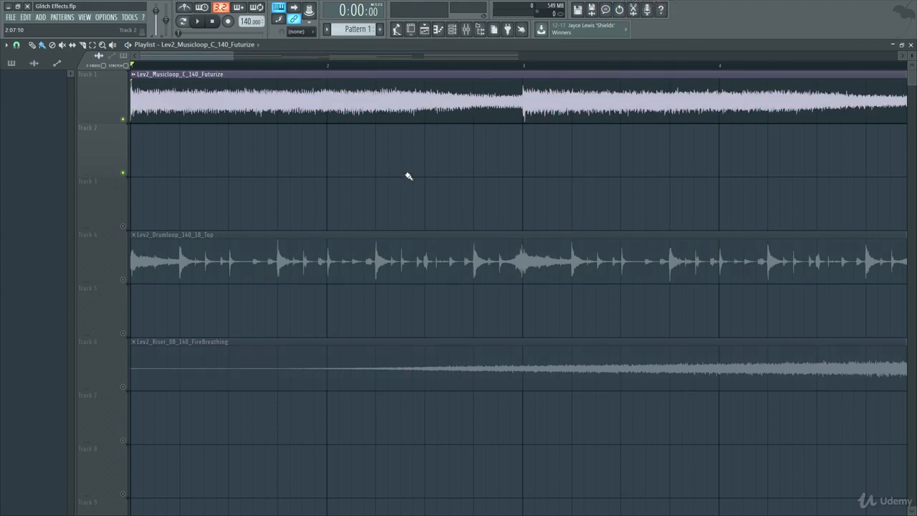
scroll(340, 172, "down", 4, "ctrl")
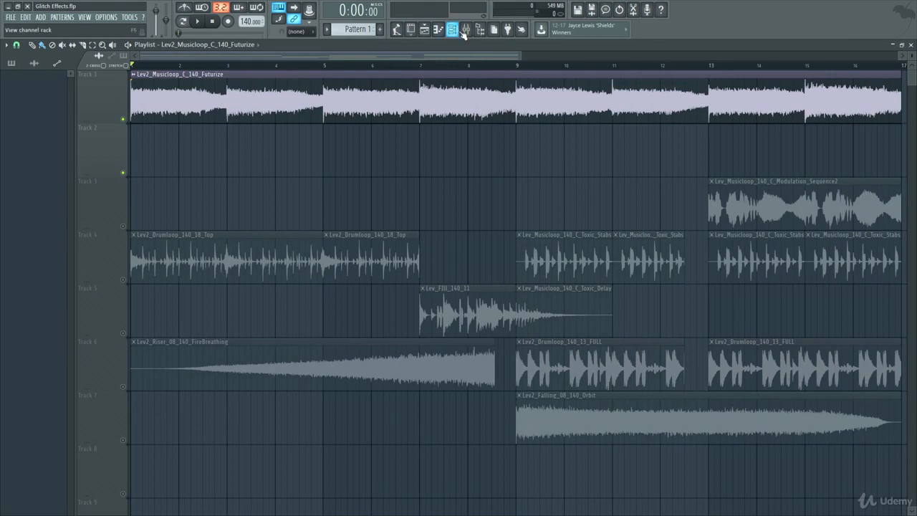
Step: Open the mixer and the Gross Beat effect on the Everything track, and close the dblue Glitch window
left_click(470, 33)
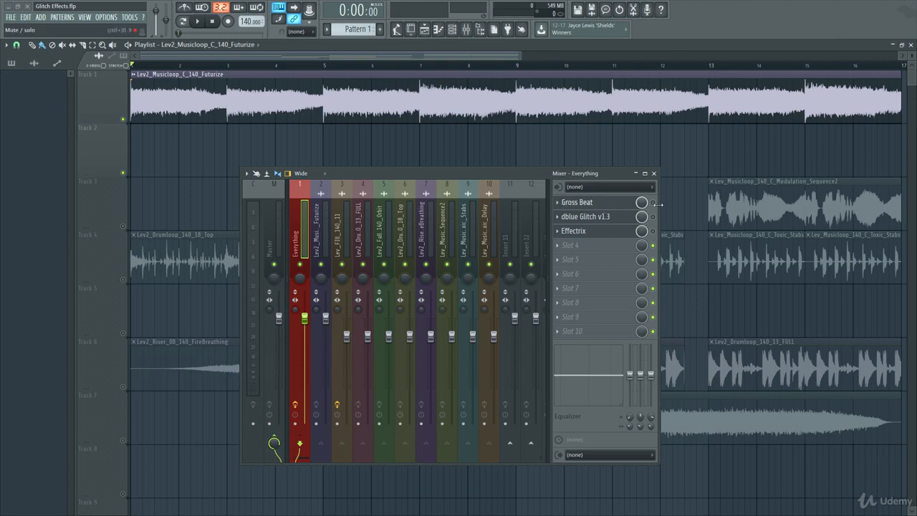
left_click(600, 204)
left_click_drag(493, 171, 542, 177)
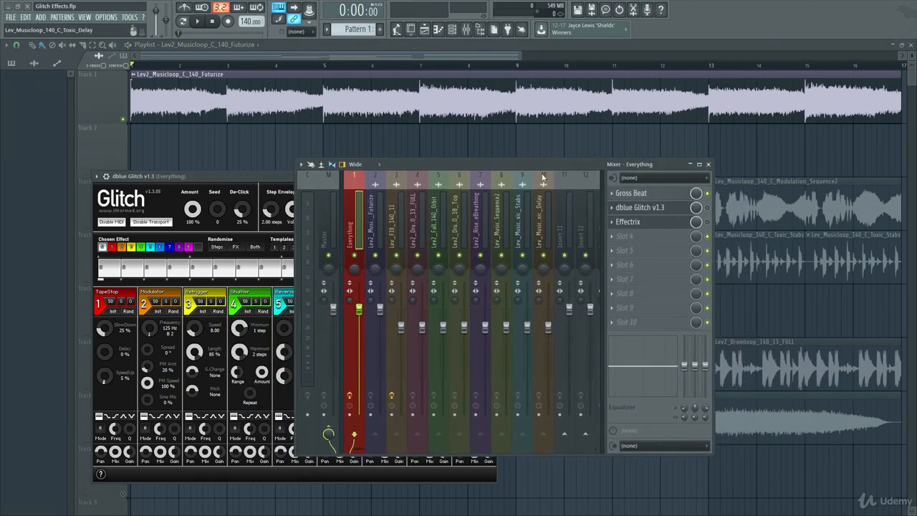
left_click(635, 194)
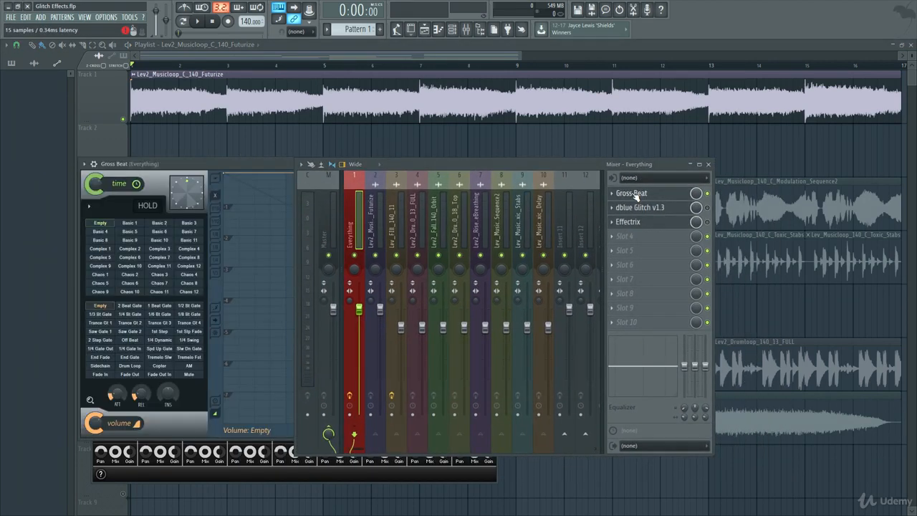
left_click_drag(434, 163, 641, 216)
left_click(493, 177)
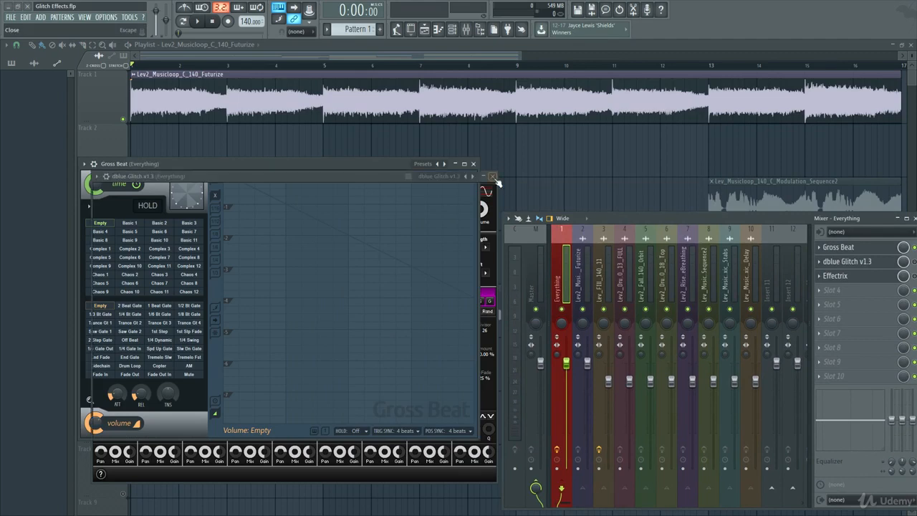
Step: Center the Gross Beat window over the playlist and close the mixer and the channel rack
left_click(371, 91)
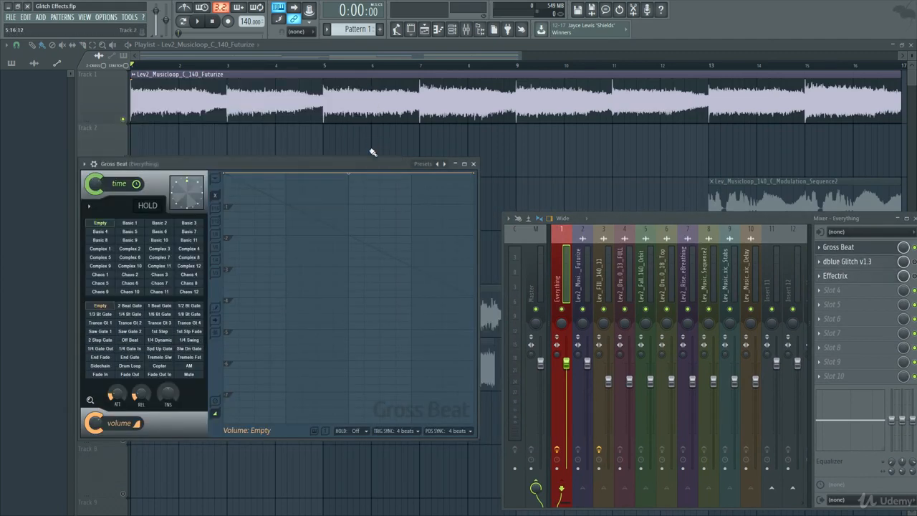
left_click_drag(372, 165, 581, 176)
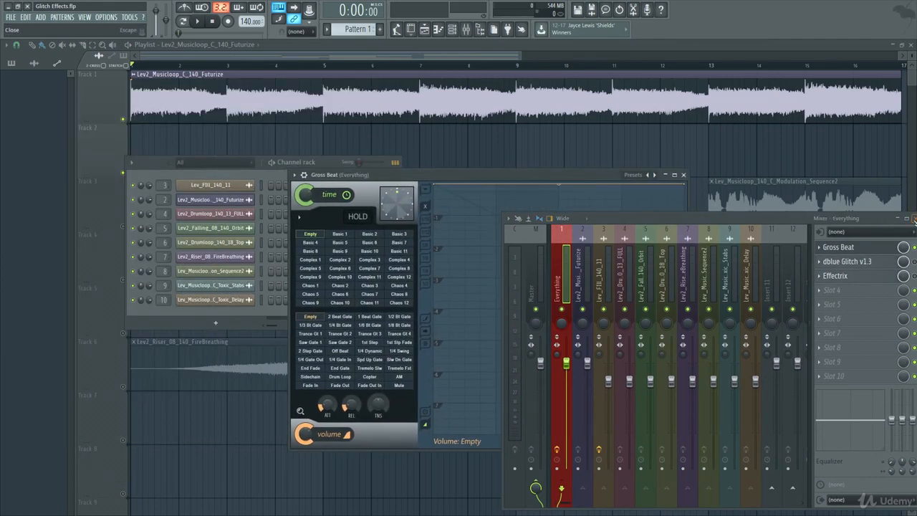
left_click(913, 218)
left_click_drag(489, 176, 498, 148)
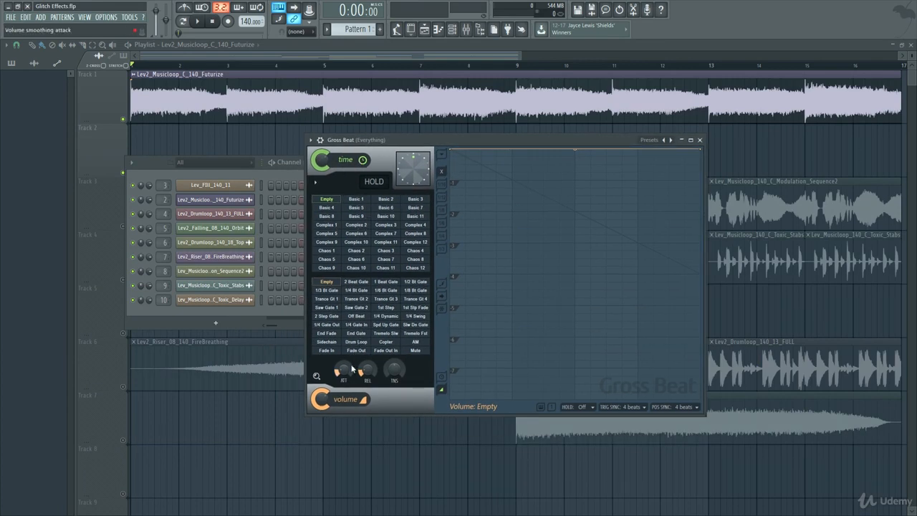
left_click(454, 29)
left_click(454, 29)
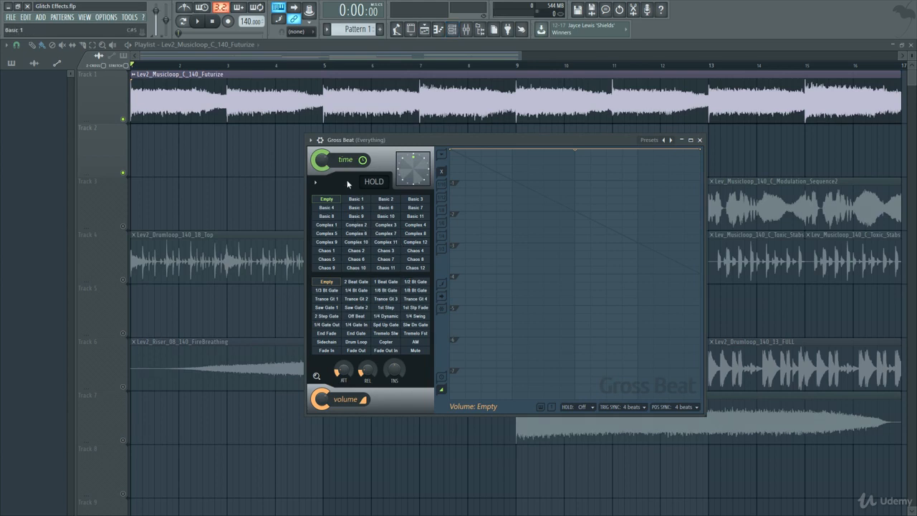
Step: Audition the Gross Beat time presets Basic 9, Complex 10 and Complex 7 during playback, and reset time to Empty
left_click(361, 219)
key("space")
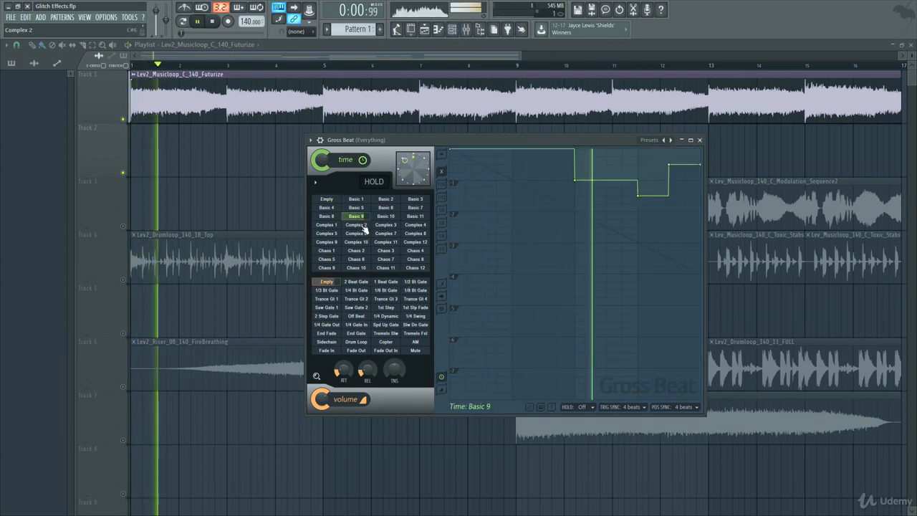
left_click(357, 242)
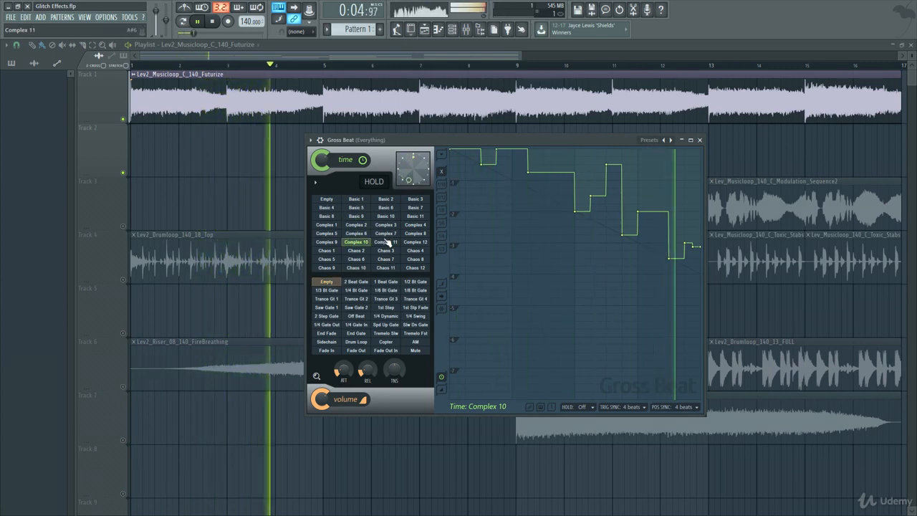
left_click(386, 234)
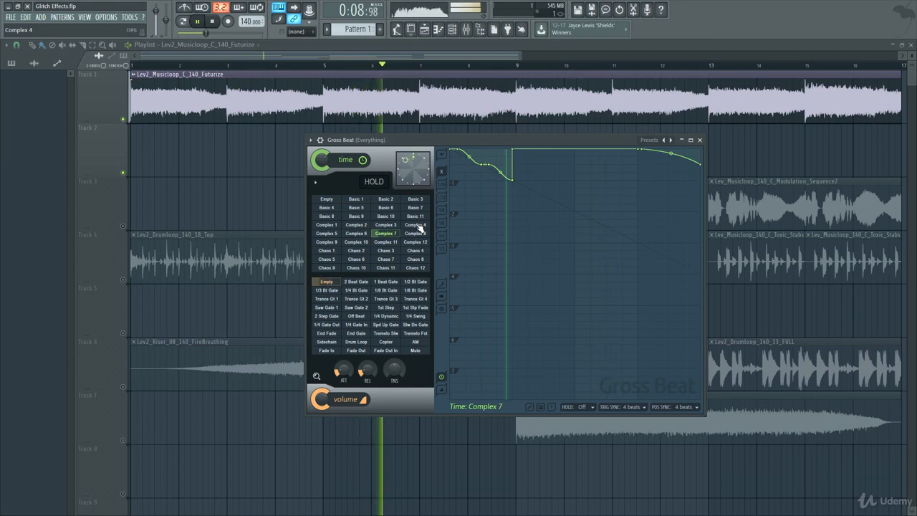
key("space")
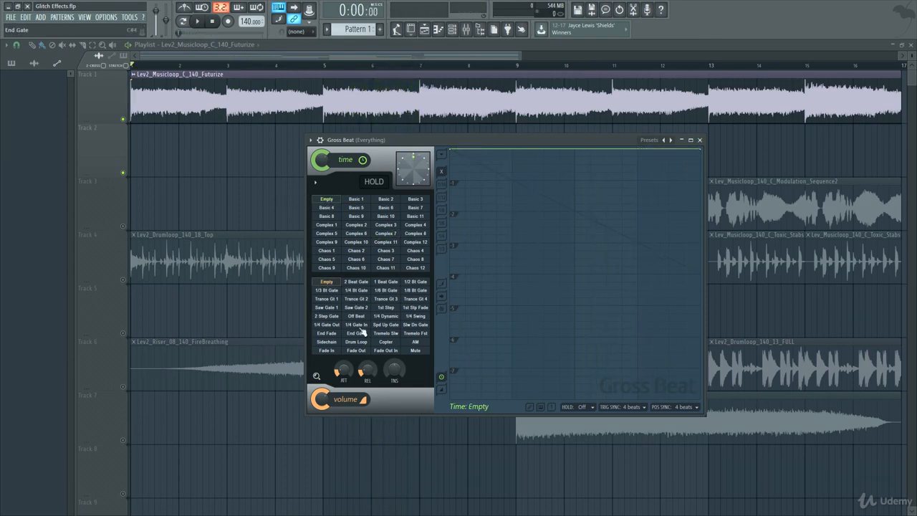
Step: Audition the Gross Beat volume presets Saw Gate 2 and Spd Up Gate during playback
left_click(346, 308)
key("space")
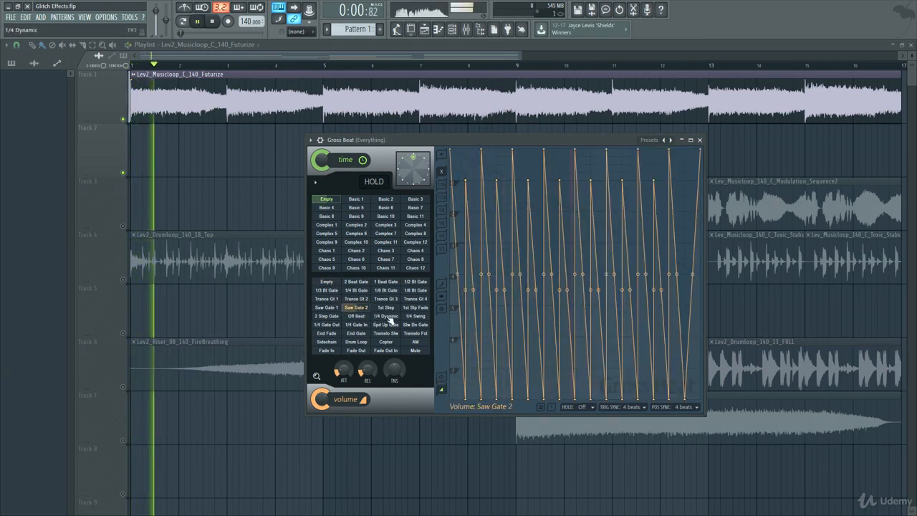
left_click(386, 324)
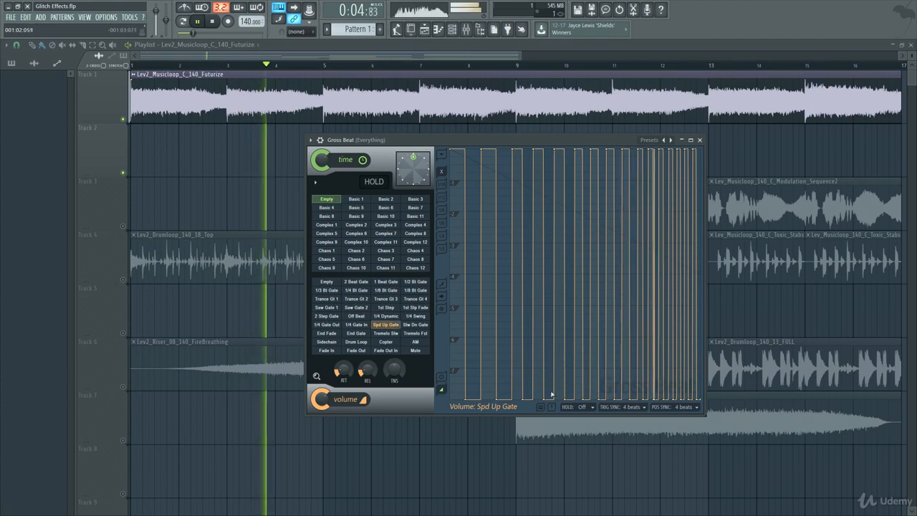
key("space")
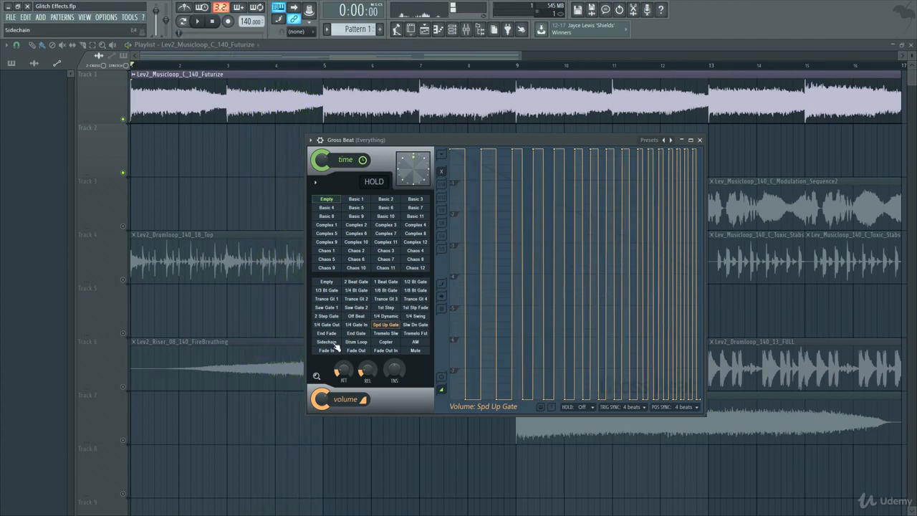
Step: Apply the Sidechain volume preset and bend the last two envelope curves upward during playback
left_click(338, 346)
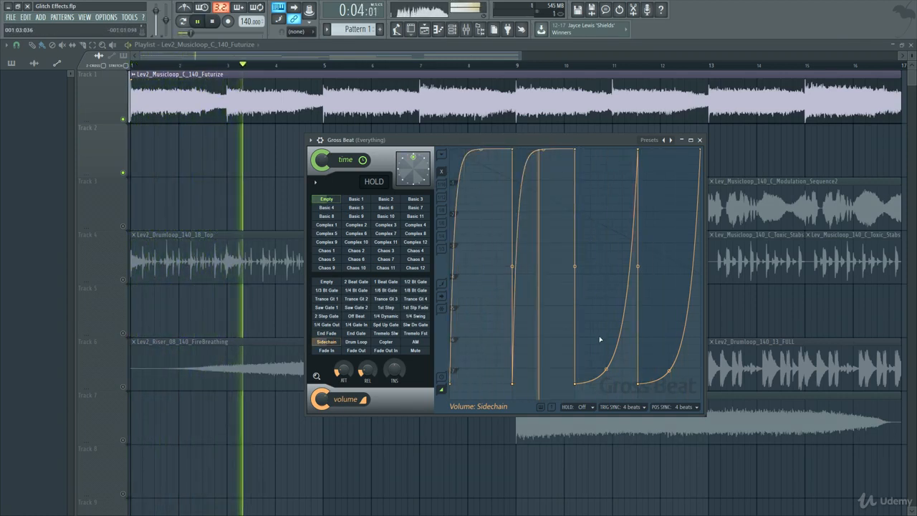
left_click_drag(606, 369, 602, 152)
left_click_drag(669, 371, 669, 151)
Step: Add points at varied heights across the whole Sidechain volume envelope to shape an irregular stepped pattern
right_click(611, 208)
right_click(659, 249)
right_click(628, 296)
right_click(573, 290)
right_click(531, 231)
right_click(533, 208)
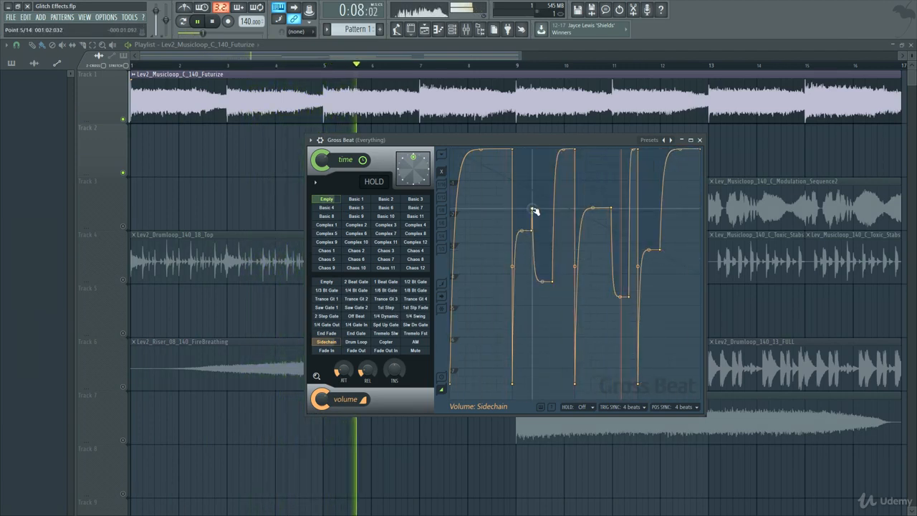
right_click(584, 303)
right_click(611, 338)
right_click(665, 320)
right_click(676, 227)
right_click(572, 265)
right_click(554, 315)
right_click(531, 317)
right_click(494, 273)
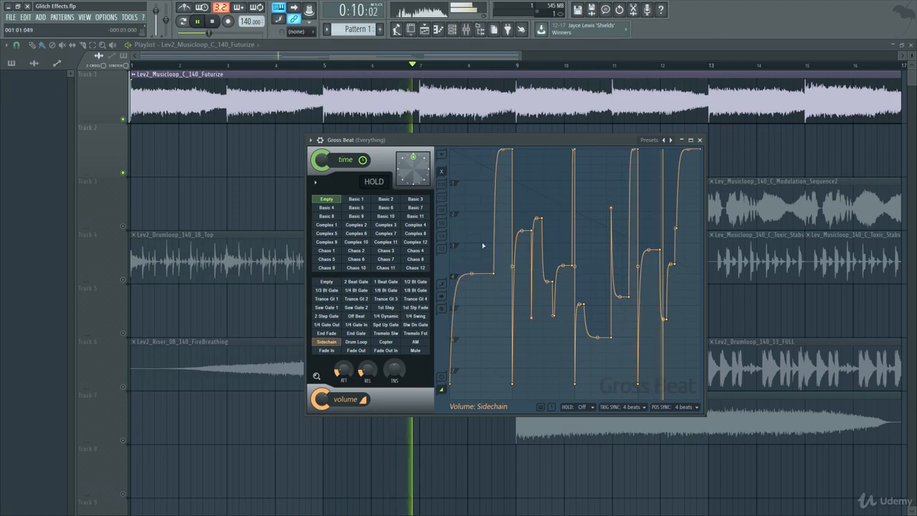
right_click(480, 227)
right_click(508, 193)
right_click(501, 305)
right_click(541, 334)
right_click(580, 332)
right_click(596, 280)
right_click(592, 255)
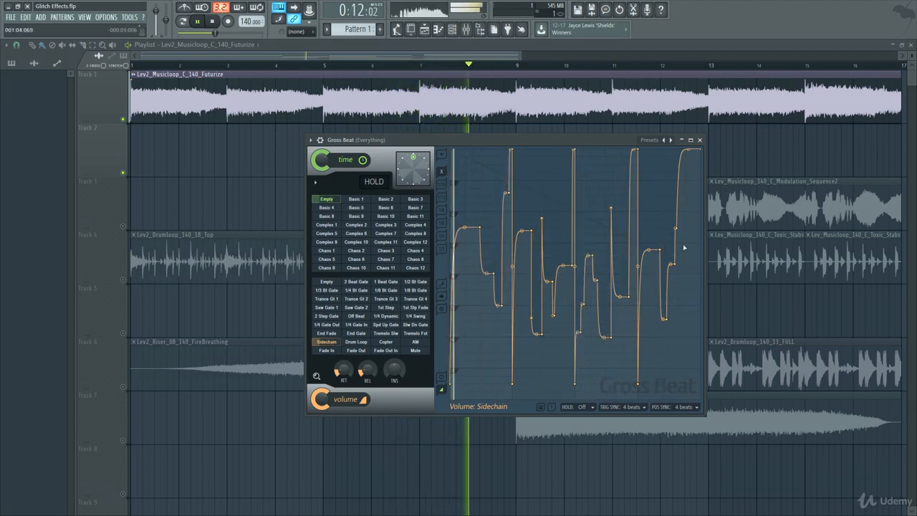
Step: Restart playback and audition Gross Beat time and volume preset pairs: Complex 10 with 1/4 Dynamic, and Complex 8 with Trance Gt 1
key("space")
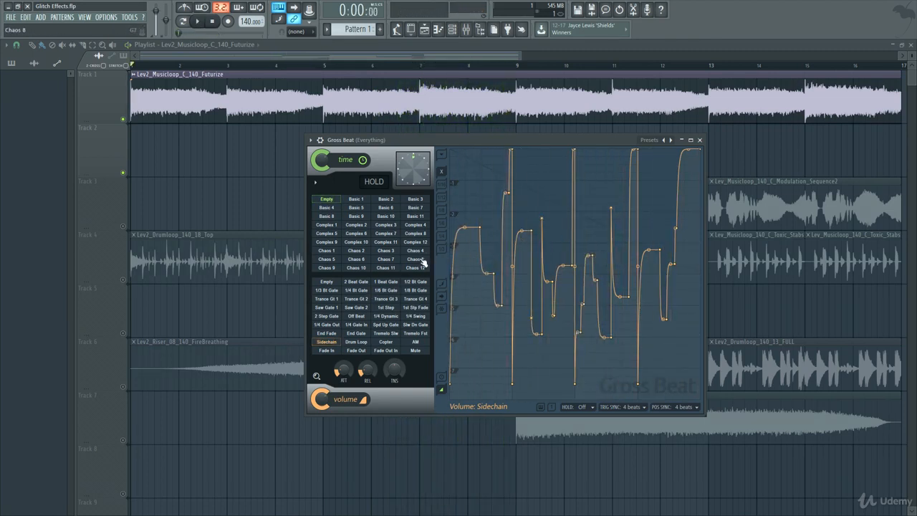
left_click(356, 241)
left_click(380, 318)
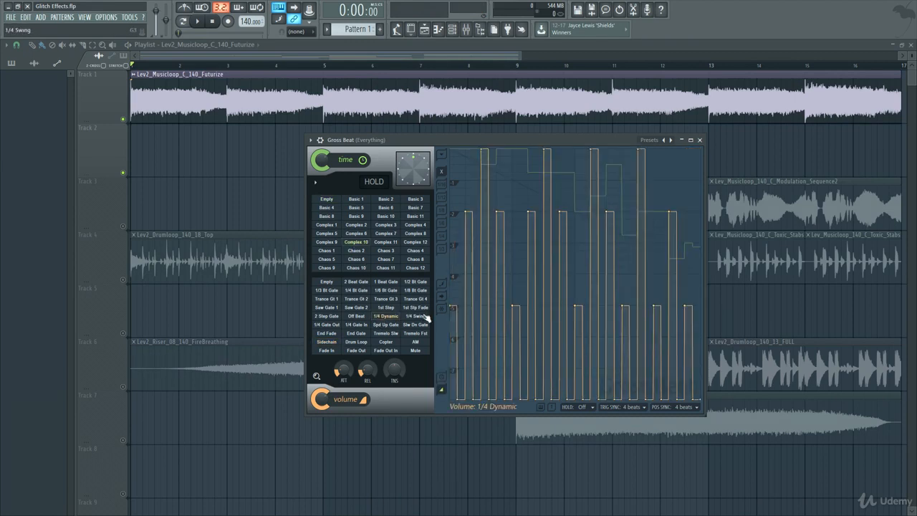
key("space")
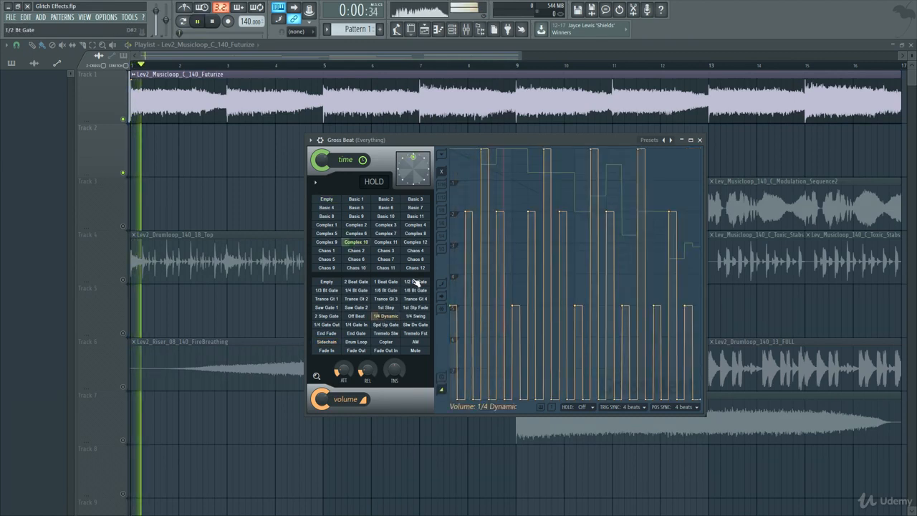
left_click(414, 233)
left_click(326, 299)
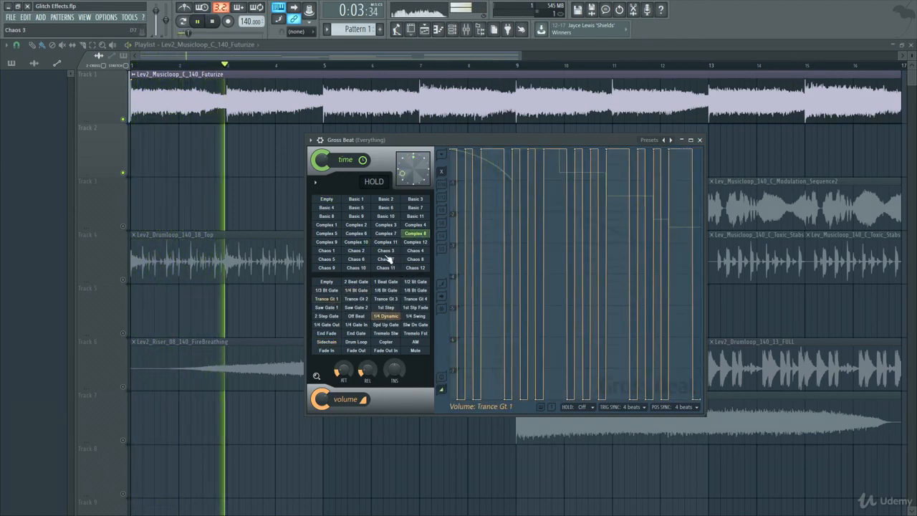
Step: Audition time preset Complex 11 with volume presets Tremelo Slw, End Gate and Drum Loop, and time preset Basic 9, during playback
left_click(386, 242)
left_click(385, 333)
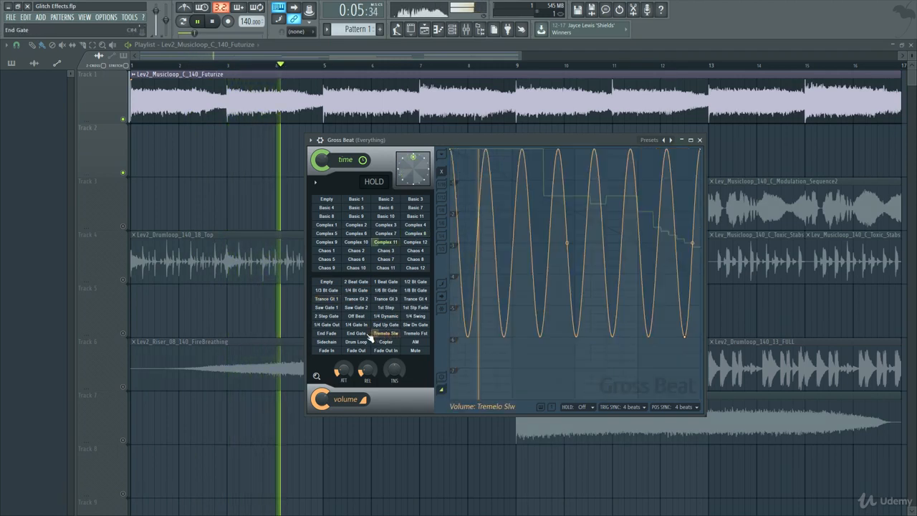
left_click(358, 333)
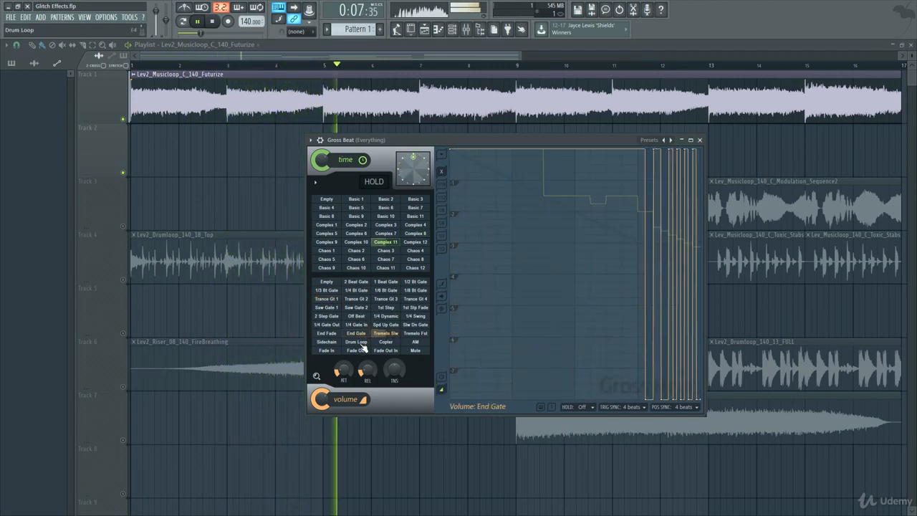
left_click(360, 342)
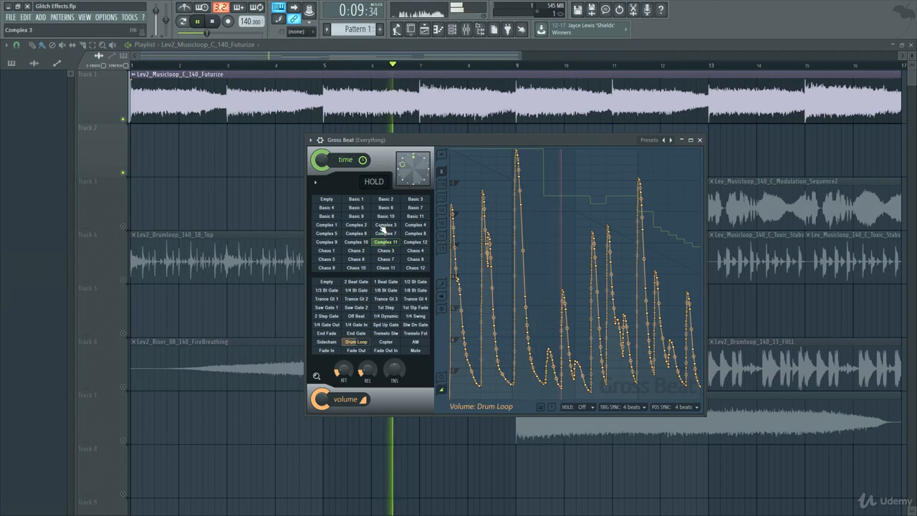
left_click(356, 216)
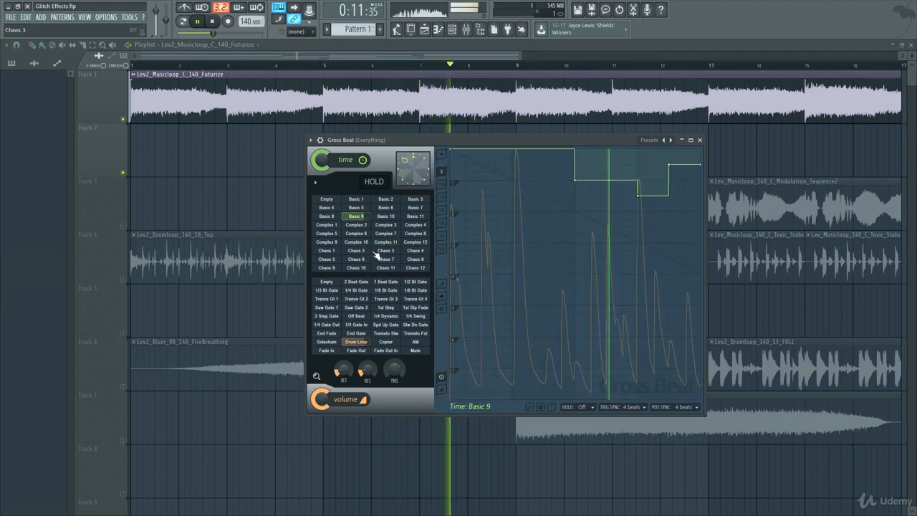
key("space")
Step: Load Gross Beat's Pitch shifter preset and audition its Arp 2, +6, +3 and +1 time slots with the 1/4 Bt Gate and Dyna Gate volumes
left_click(647, 140)
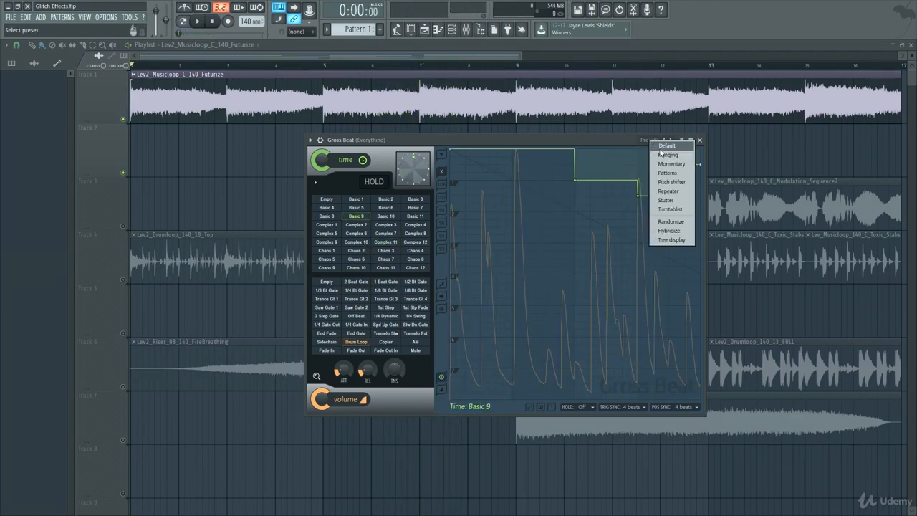
left_click(677, 184)
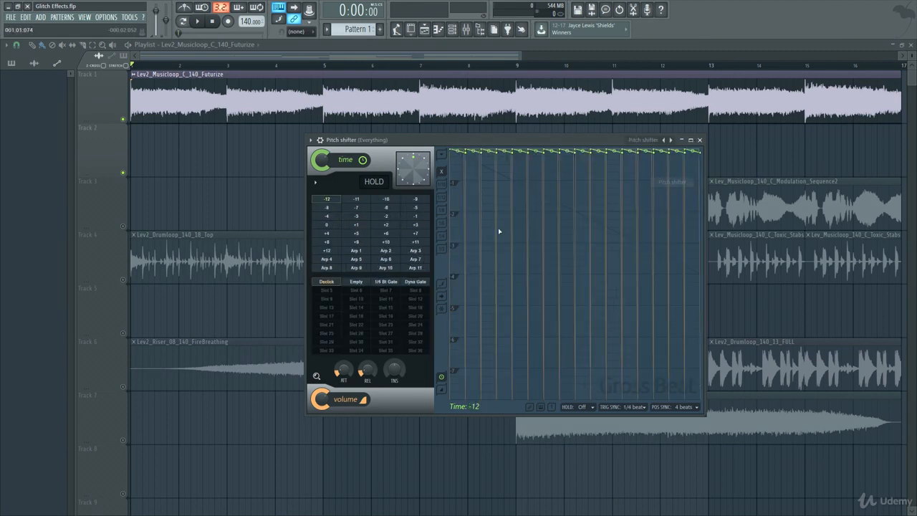
key("space")
left_click(386, 250)
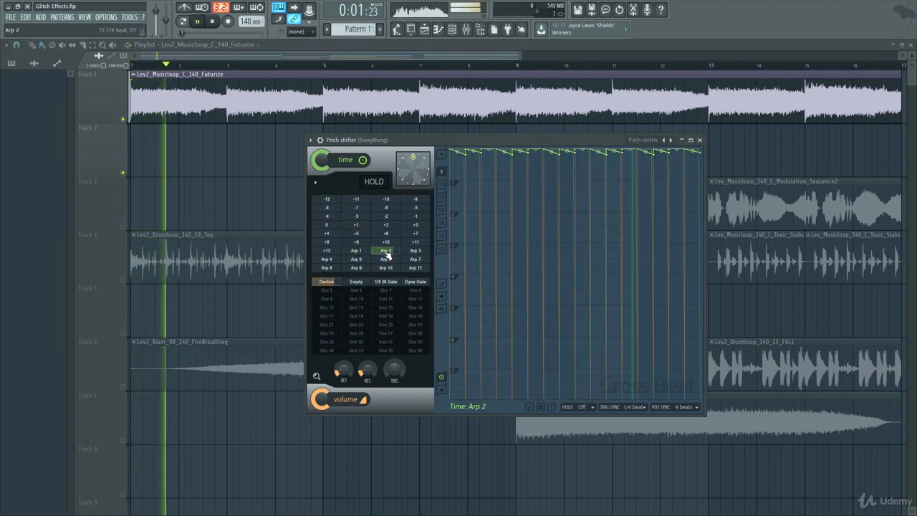
left_click(389, 282)
left_click(385, 250)
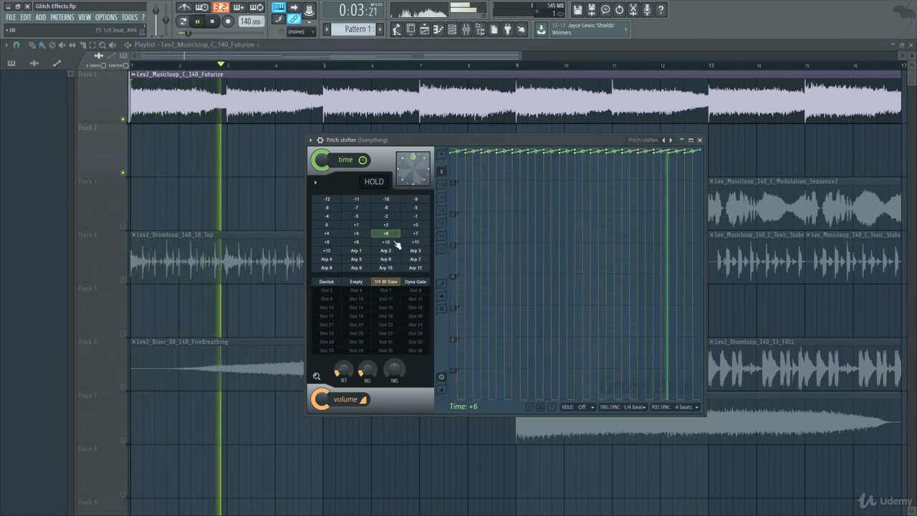
left_click(415, 281)
left_click(356, 225)
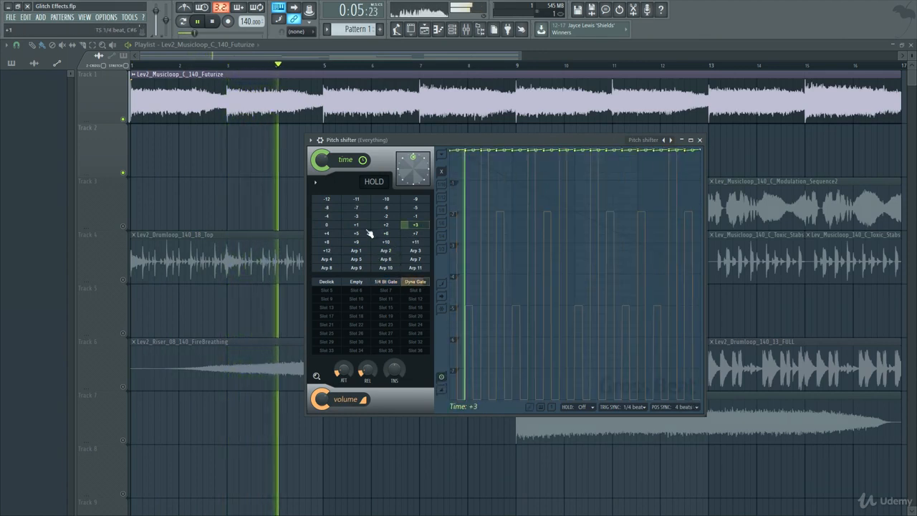
key("space")
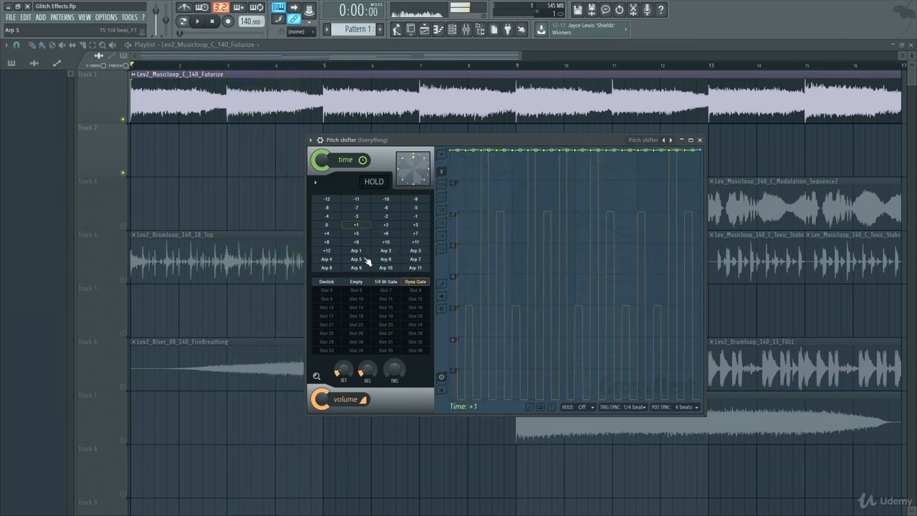
Step: Close the Pitch shifter and open dblue Glitch v1.3 from the Everything mixer track, placing its window over the middle of the playlist
left_click(700, 140)
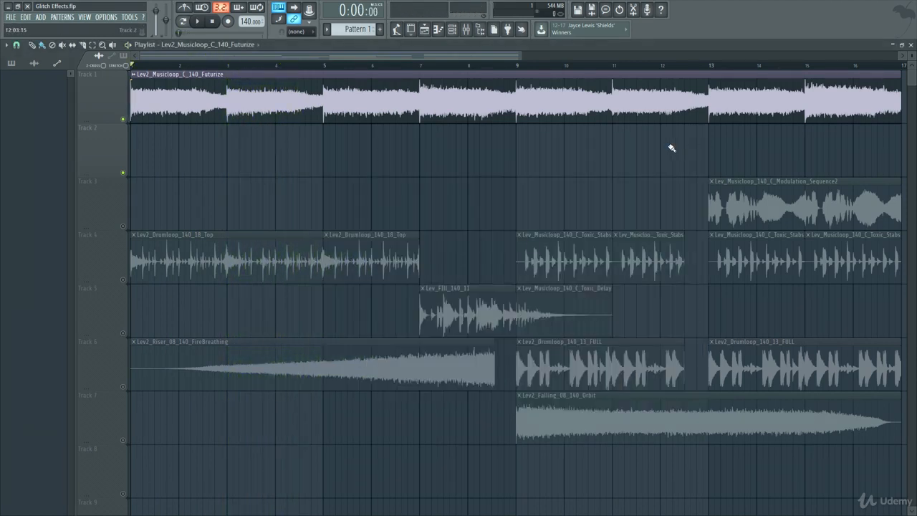
left_click(465, 30)
left_click_drag(705, 214, 463, 120)
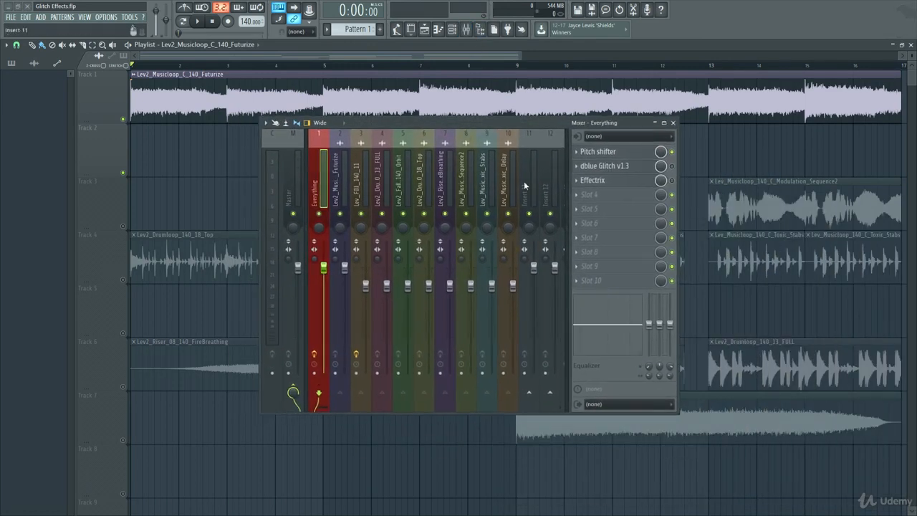
left_click(605, 166)
left_click(673, 125)
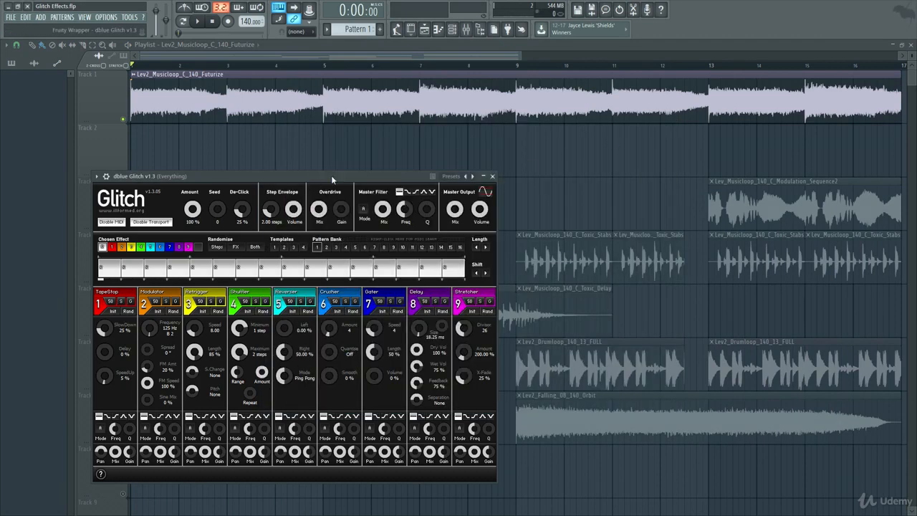
left_click_drag(331, 174, 525, 127)
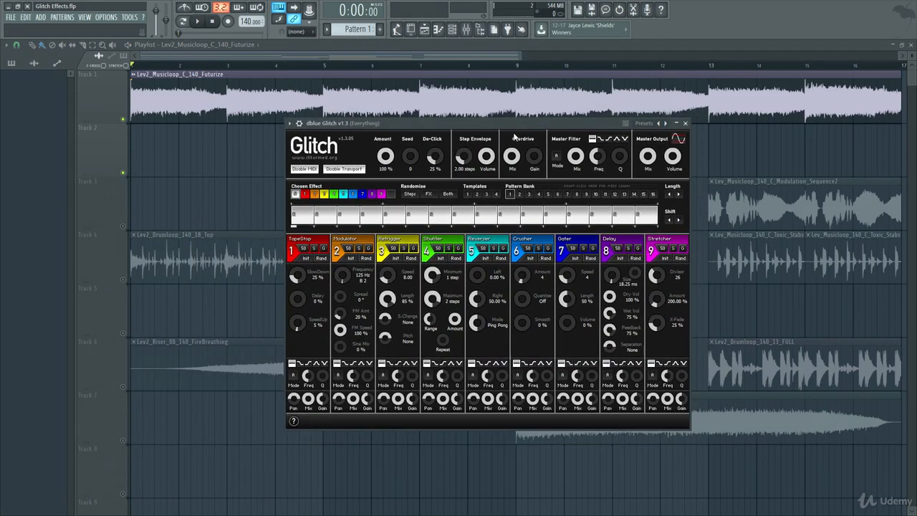
left_click_drag(505, 125, 495, 151)
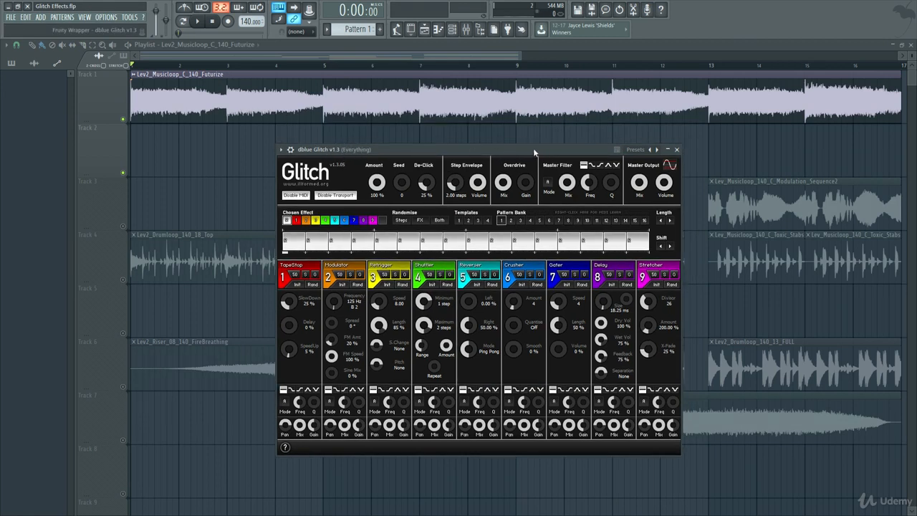
Step: Randomise both steps and effects of the Glitch pattern several times during playback, and fill the middle of the sequence with effect 0 steps
left_click(443, 221)
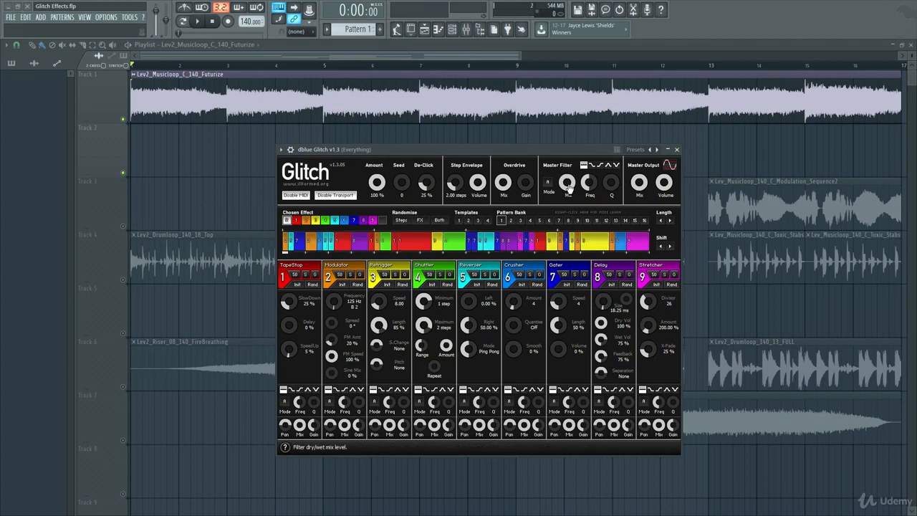
left_click_drag(546, 148, 554, 131)
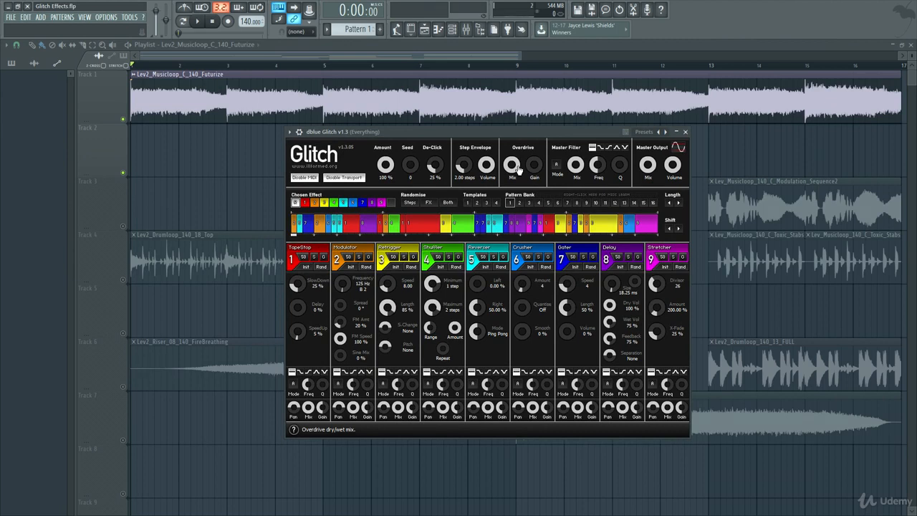
key("space")
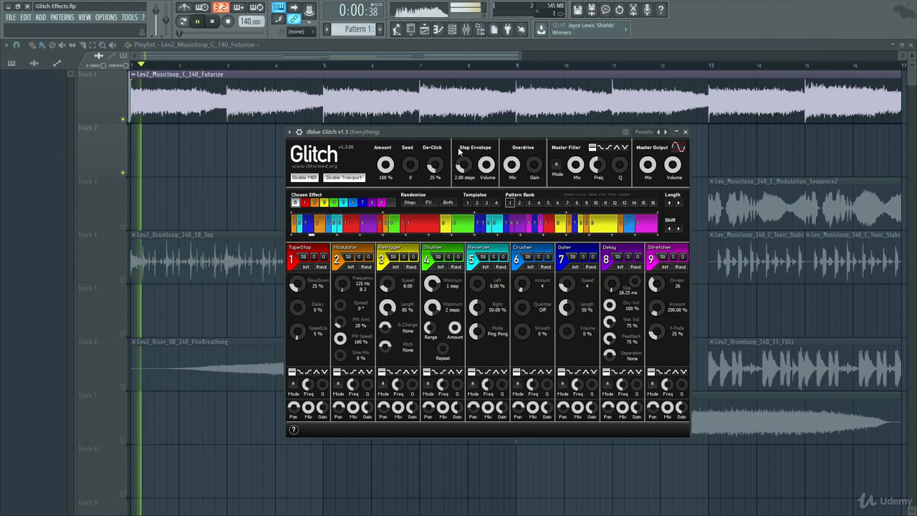
left_click(450, 203)
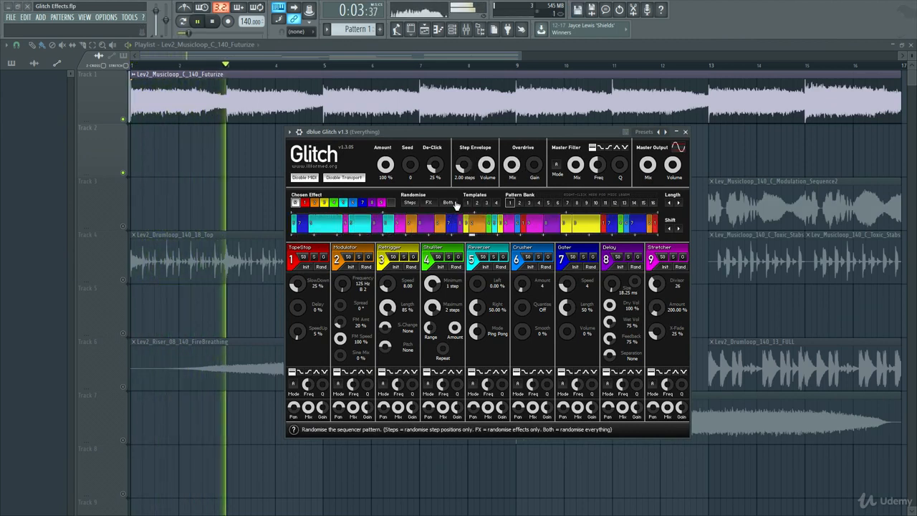
left_click(449, 203)
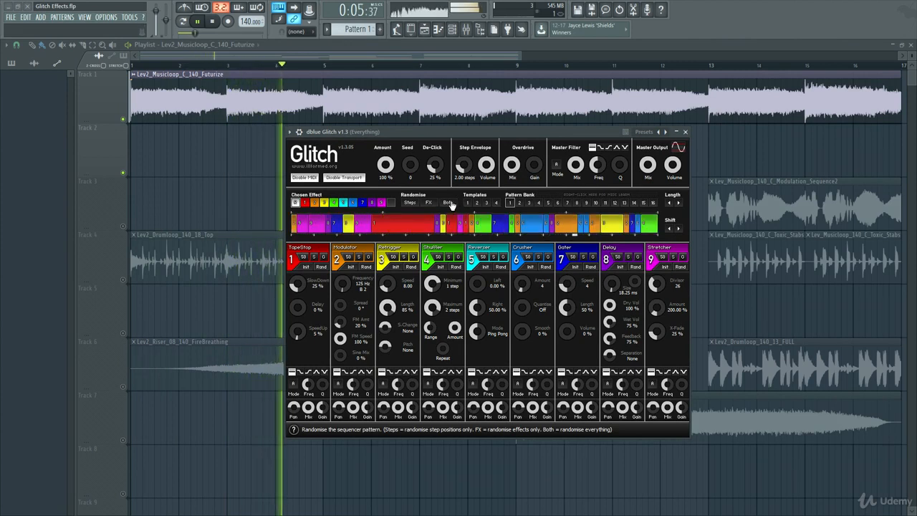
left_click(451, 205)
left_click_drag(380, 225, 525, 226)
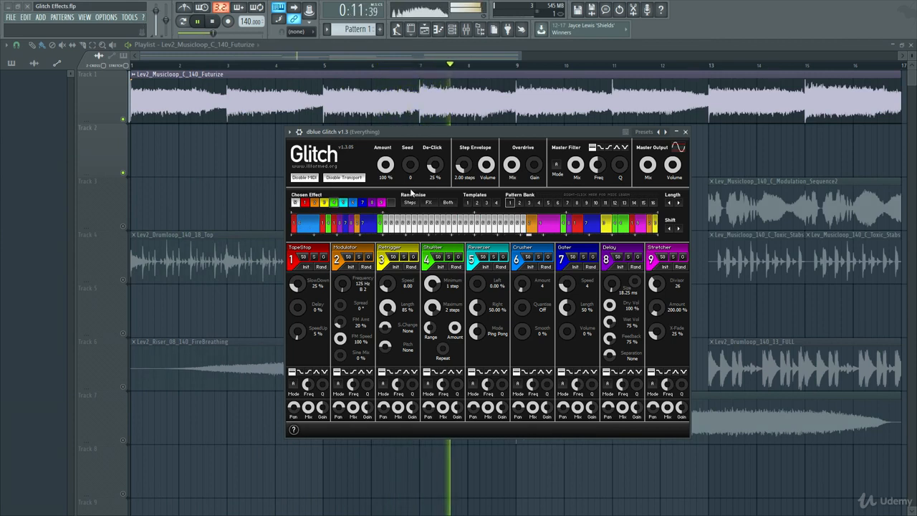
left_click(214, 22)
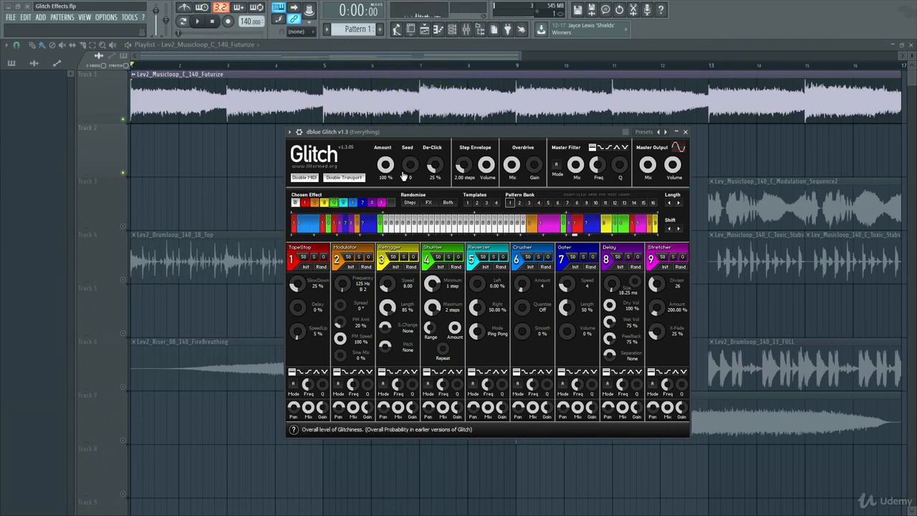
Step: Replace the whole Glitch sequence with one continuous Reverser block and play the loop through it
left_click(479, 247)
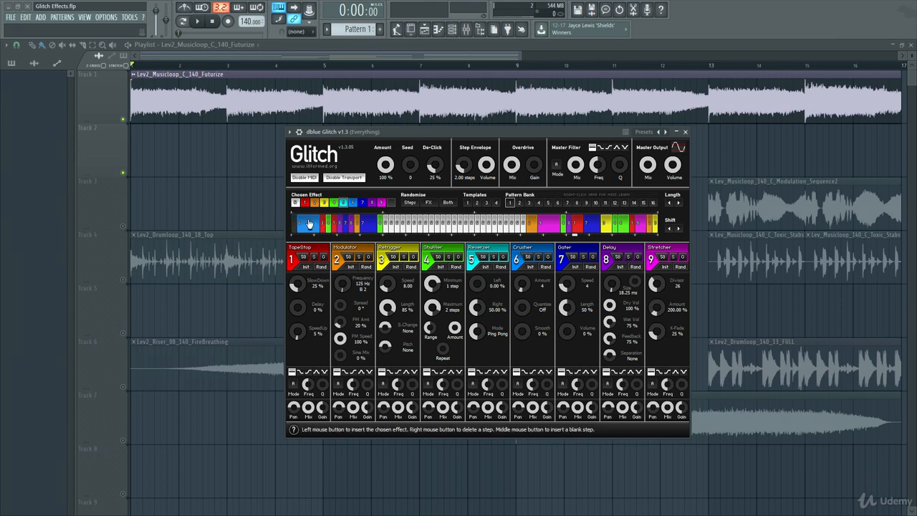
right_click(297, 226)
mouse_move(325, 227)
left_mouse_down()
mouse_move(641, 228)
mouse_move(596, 234)
left_mouse_up()
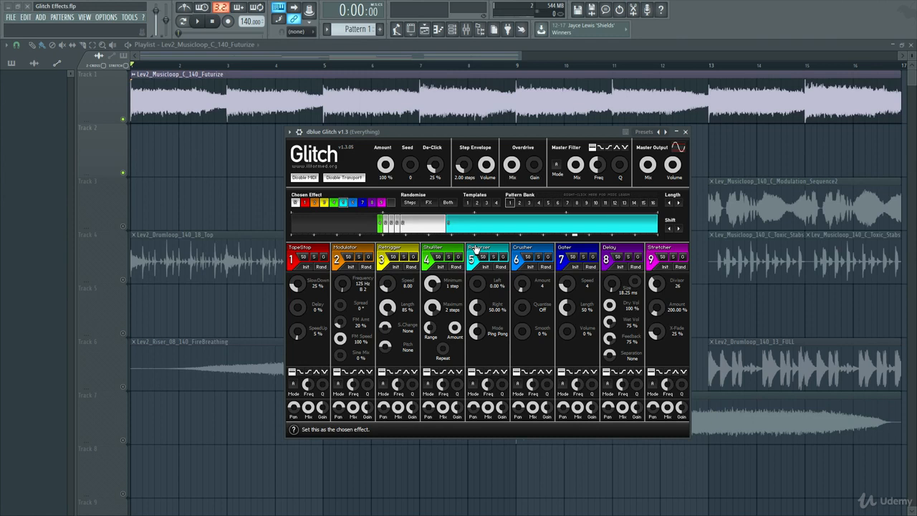
left_click(295, 228)
left_click_drag(317, 227, 558, 228)
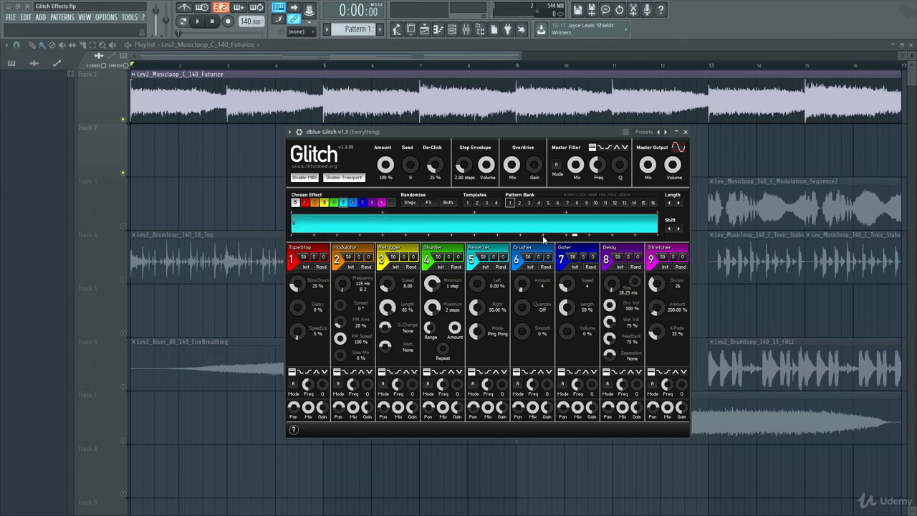
left_click(194, 23)
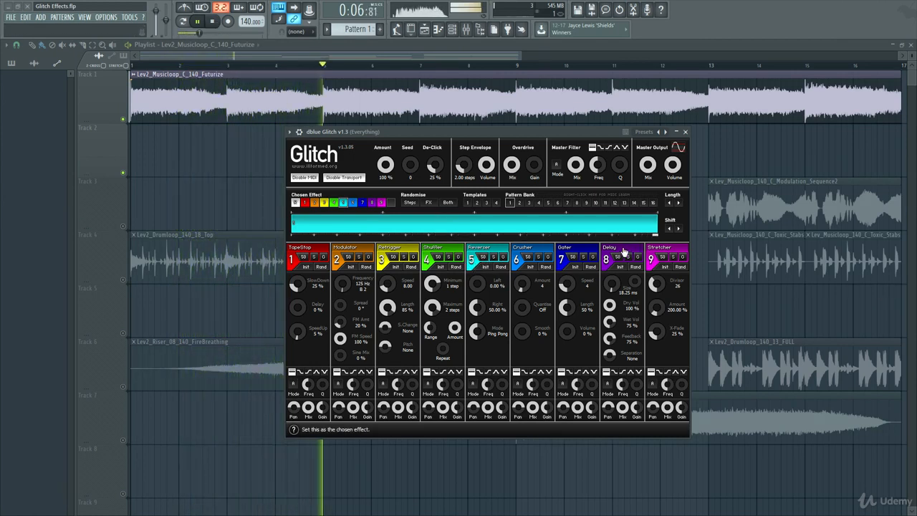
Step: Fill the whole Glitch sequence with the Delay effect and then with the Stretcher effect during playback
right_click(297, 230)
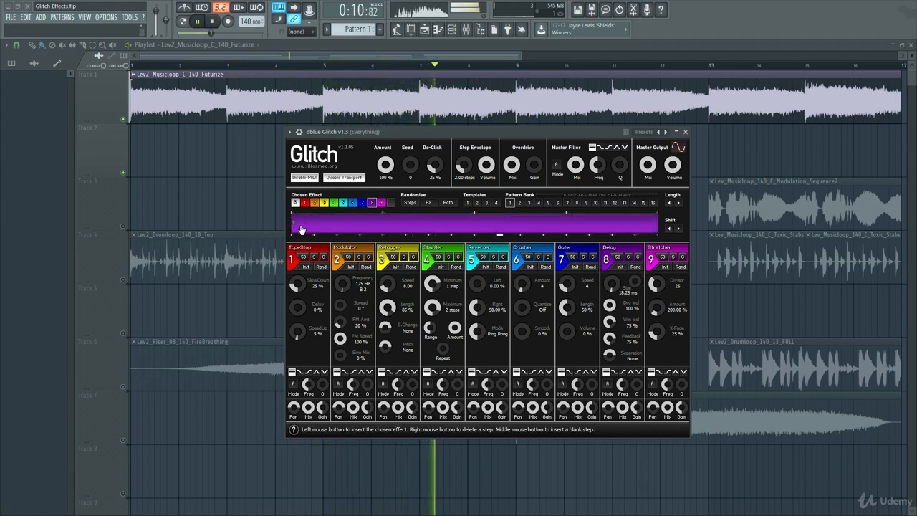
left_click(373, 225)
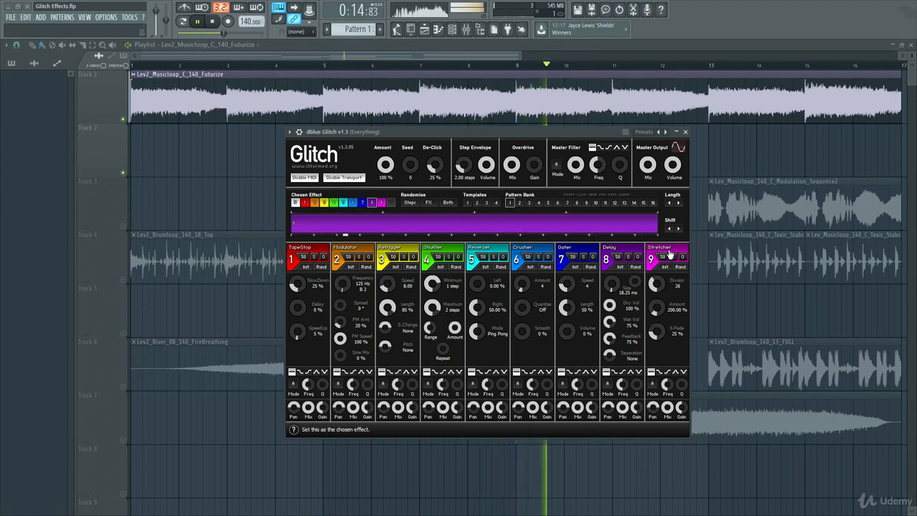
left_click(665, 254)
left_click(296, 222)
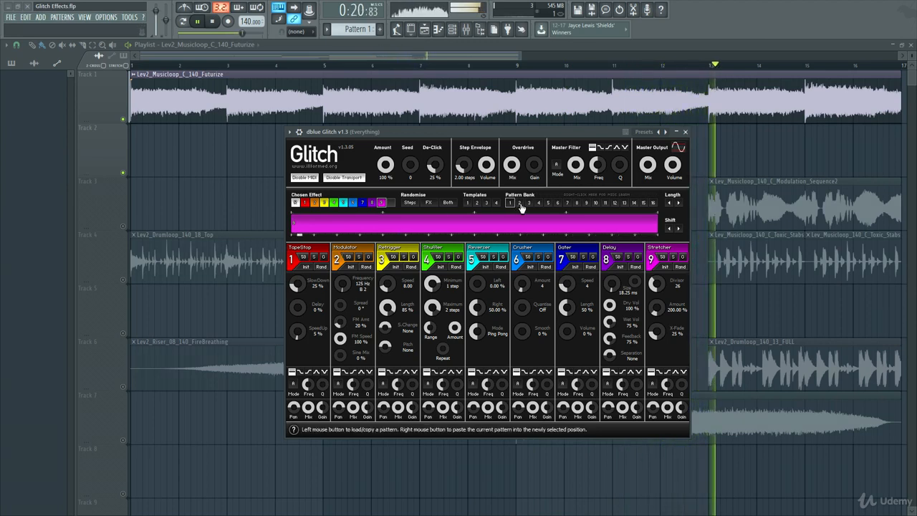
Step: Stop playback and randomise both the step positions and the effects across the Stretcher-filled Glitch sequence
key("space")
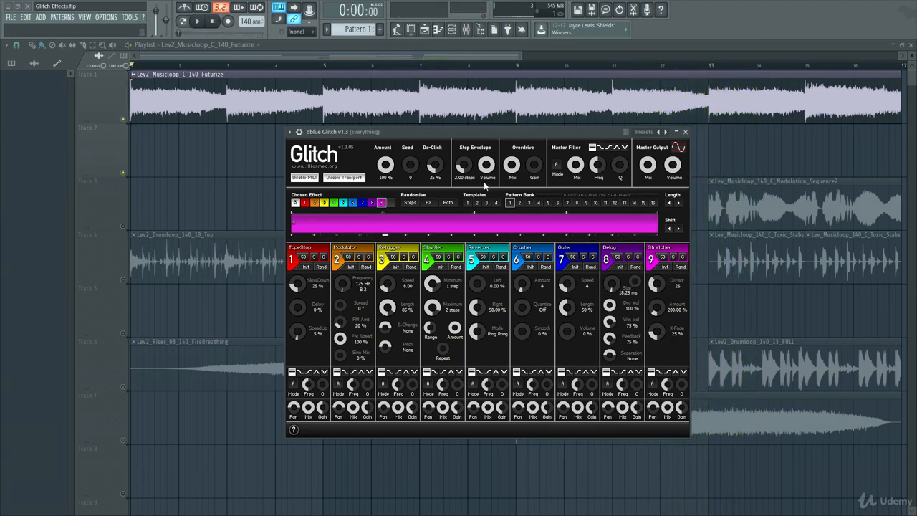
left_click(465, 203)
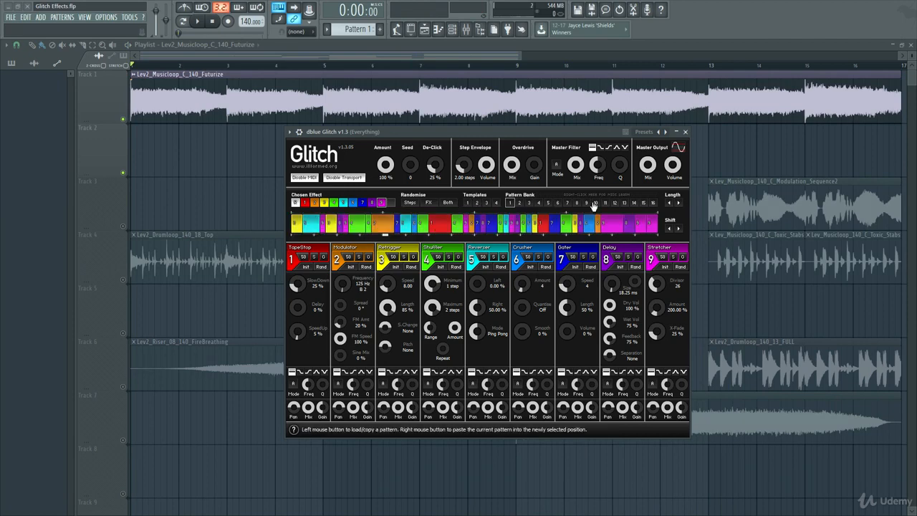
Step: Close the Glitch plugin, open Effectrix from the Everything mixer channel, and place its window over the middle of the playlist
left_click(685, 133)
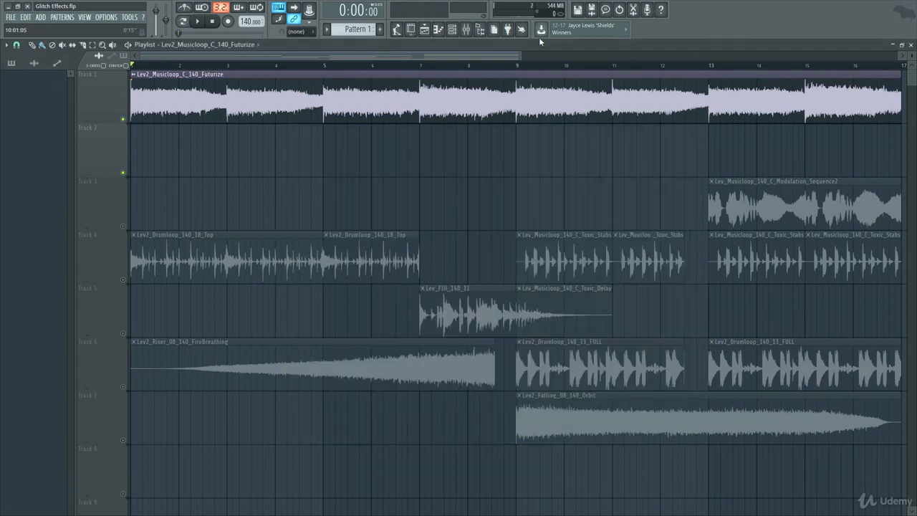
left_click(466, 29)
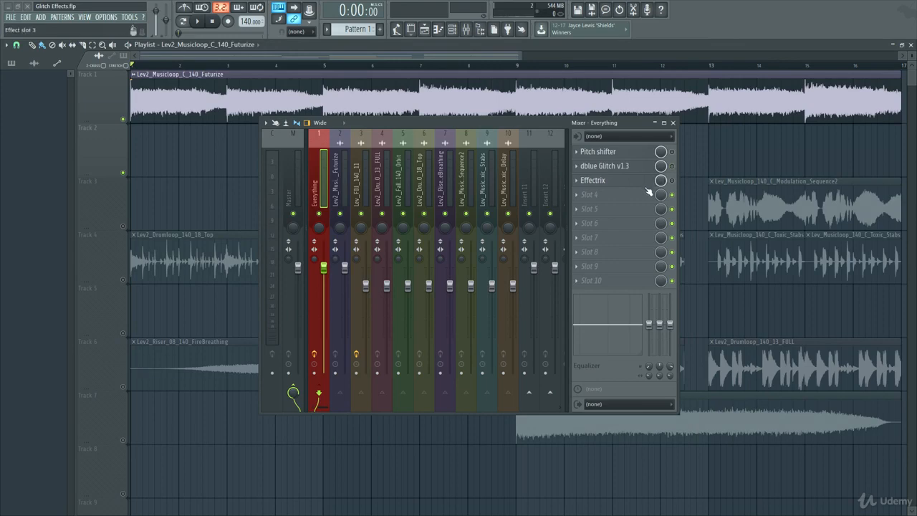
left_click(628, 183)
left_click(673, 123)
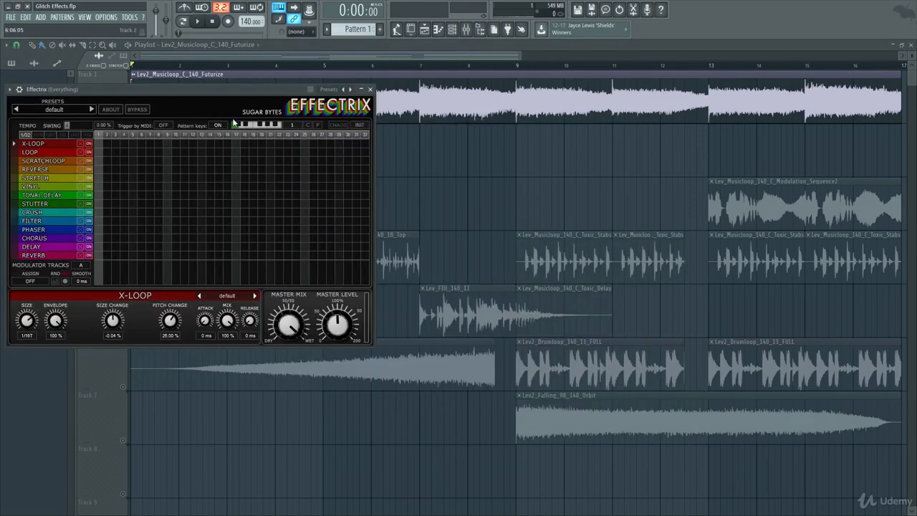
left_click_drag(210, 87, 539, 134)
Step: Audition Effectrix presets from Atmolooper through Bassline Basher, Beatgater and Beatpainter, finish on Berlin Jungle, and stop playback
left_click(423, 158)
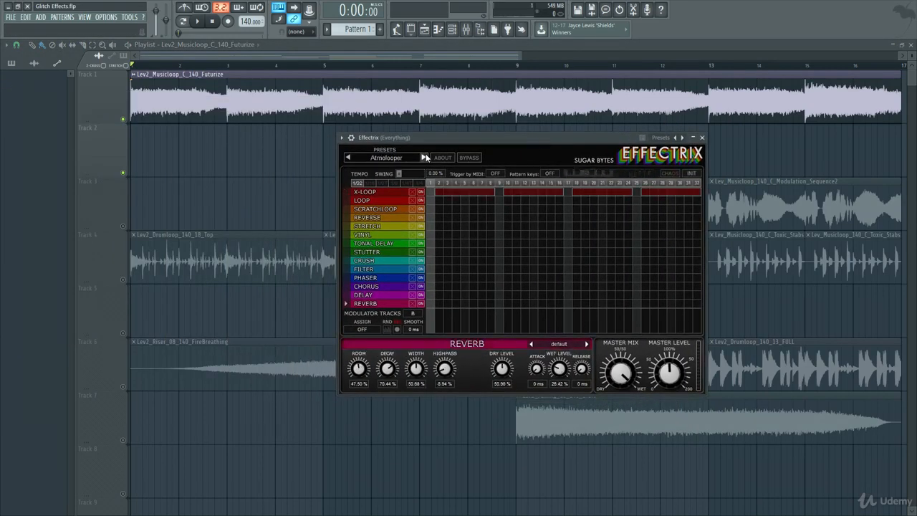
left_click(423, 158)
key("space")
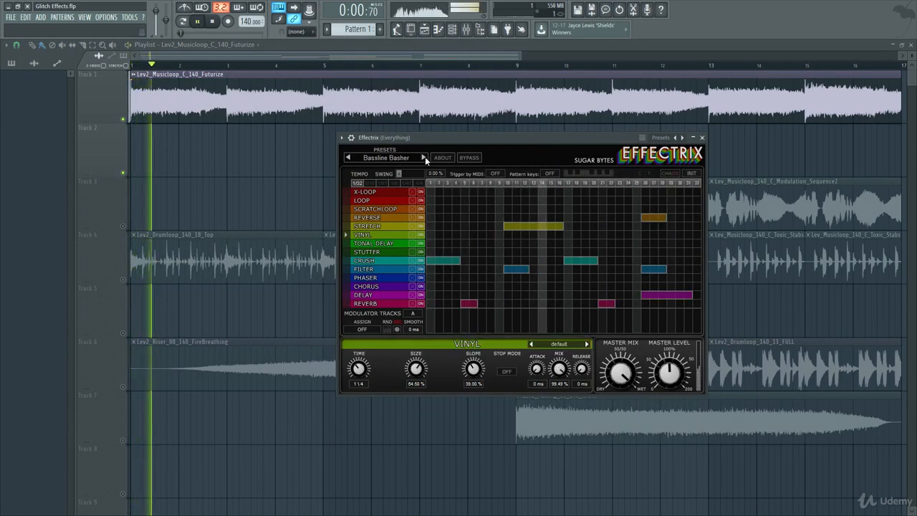
left_click(424, 158)
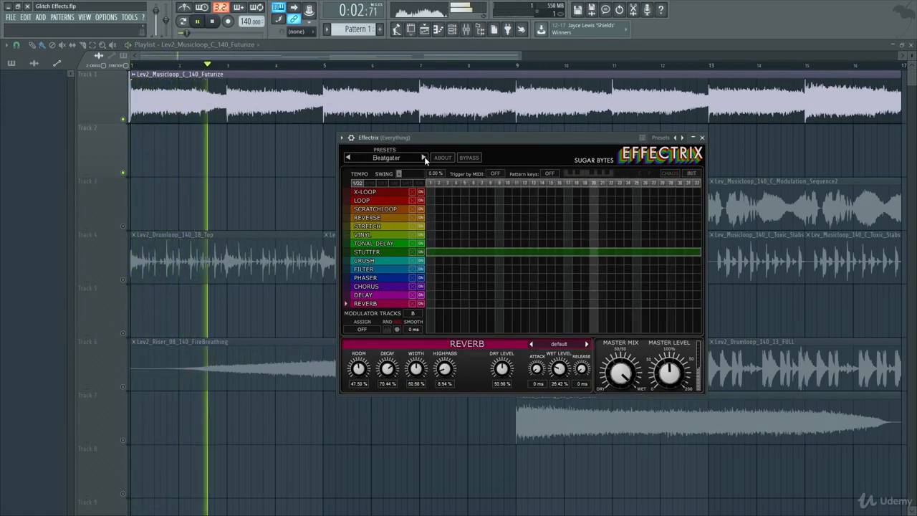
left_click(424, 158)
left_click(423, 157)
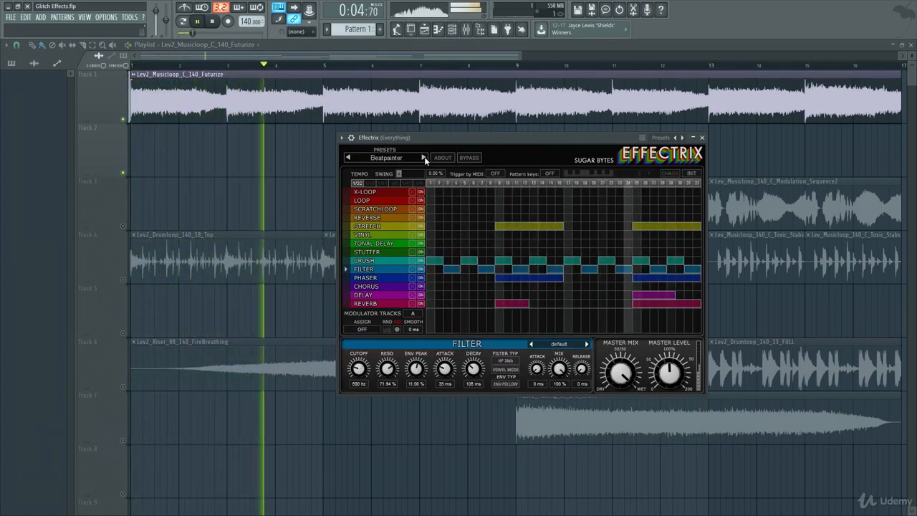
left_click(424, 158)
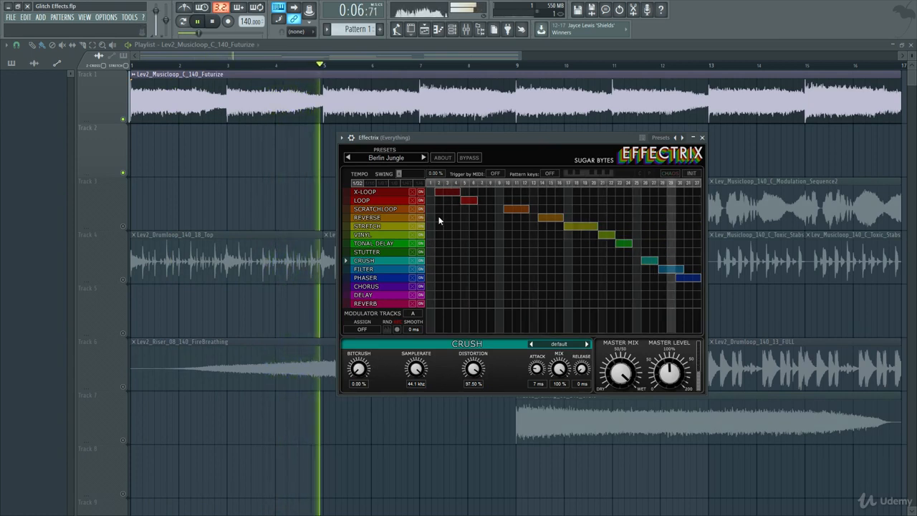
key("space")
Step: Draw long Reverse and Stutter blocks in the Effectrix sequence and delete the X-Loop, Scratchloop, Stretch and Vinyl blocks
left_click_drag(448, 219, 535, 219)
left_click_drag(462, 252, 591, 252)
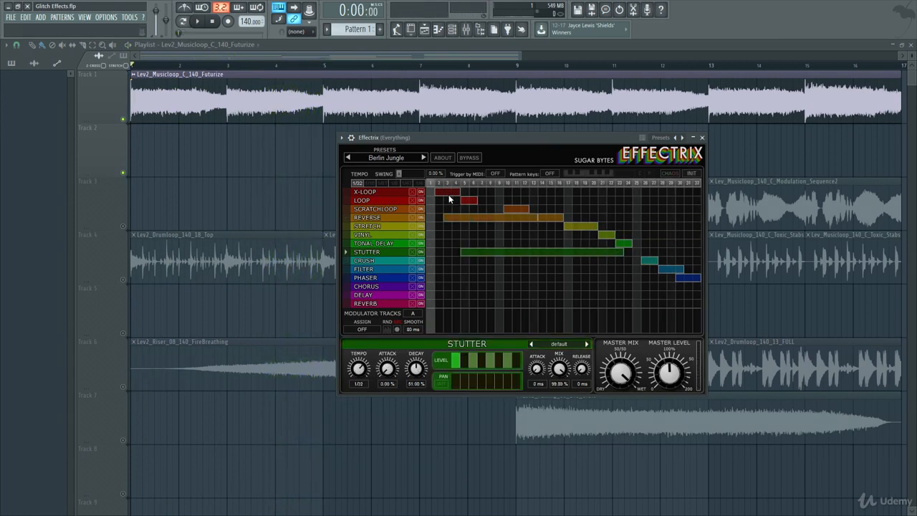
right_click(449, 193)
right_click(515, 208)
right_click(595, 228)
right_click(605, 234)
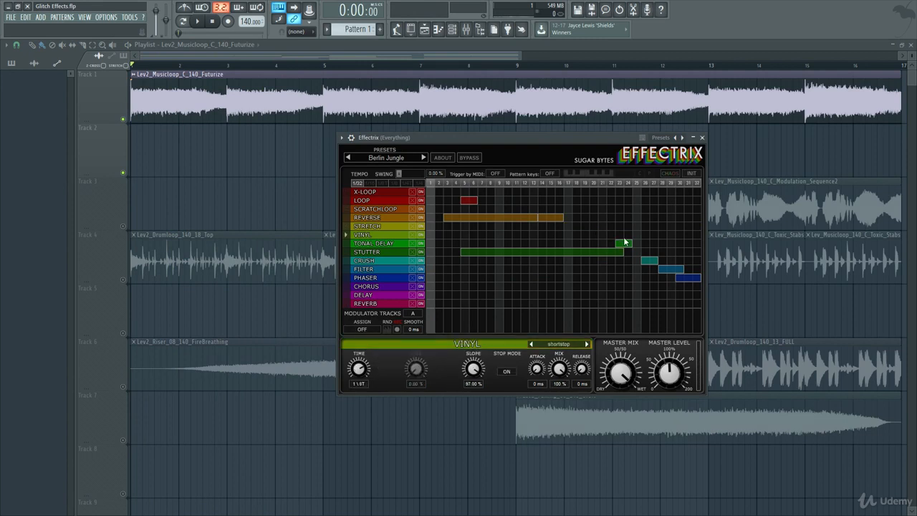
Step: Delete the Crush, Filter, Phaser, Tonal Delay, Loop and Stutter blocks, keeping only the Reverse row
right_click(648, 260)
right_click(663, 268)
right_click(686, 278)
right_click(623, 243)
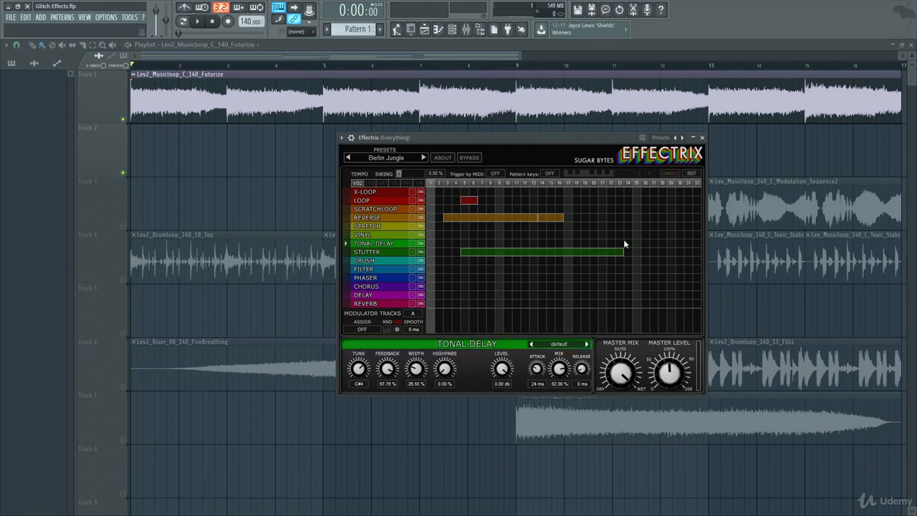
right_click(470, 199)
right_click(482, 252)
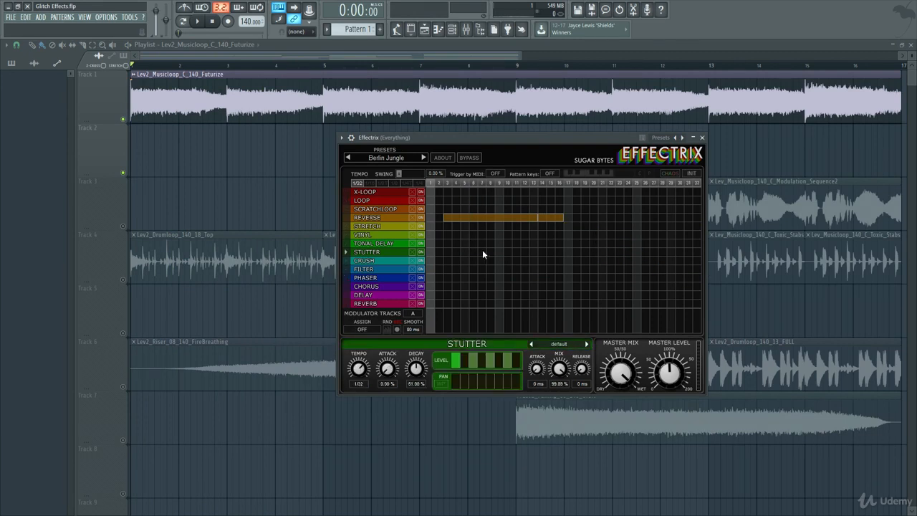
Step: Play the loop while extending the Reverse row to step 31 and drawing a Crush block from step 2 to 32
key("space")
left_click_drag(563, 217, 692, 219)
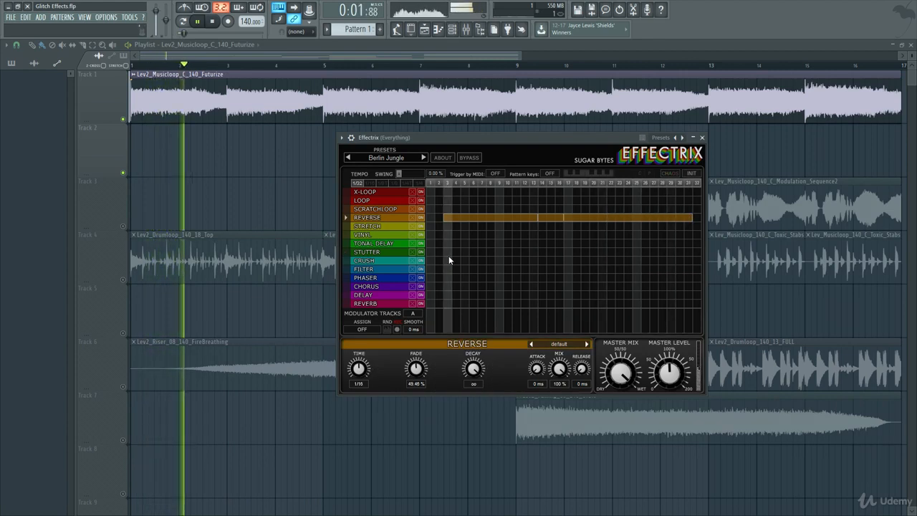
left_click_drag(439, 260, 698, 260)
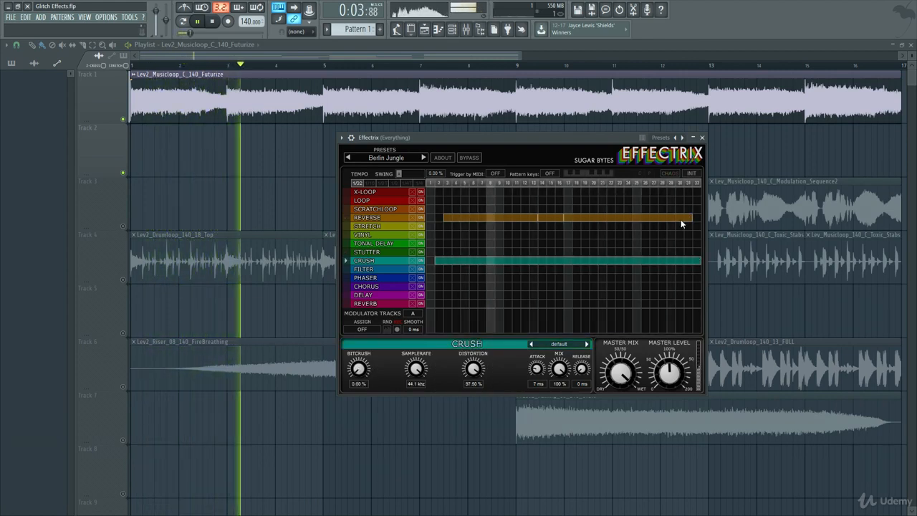
Step: Draw a Vinyl block from step 5 to 28 and delete all Reverse and Crush blocks during playback
right_click(680, 218)
left_click_drag(463, 235, 666, 234)
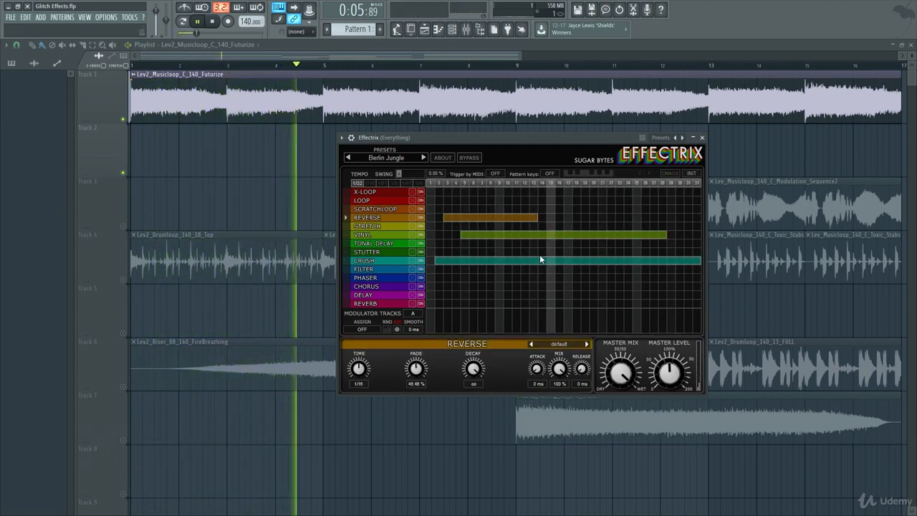
right_click(540, 260)
right_click(550, 217)
right_click(491, 216)
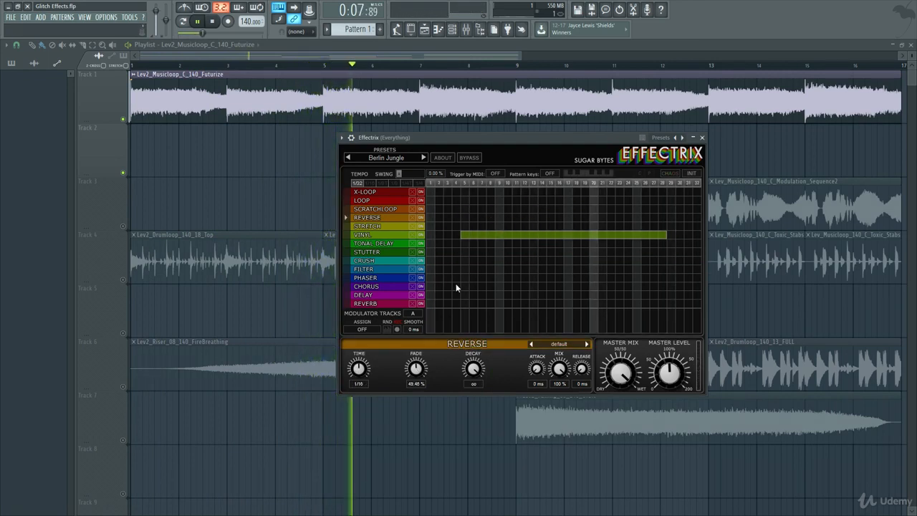
Step: Draw Delay on steps 9 to 18 and Phaser on steps 22 to 27, removing the Vinyl block and a trial Chorus block
left_click_drag(455, 286, 606, 285)
right_click(560, 235)
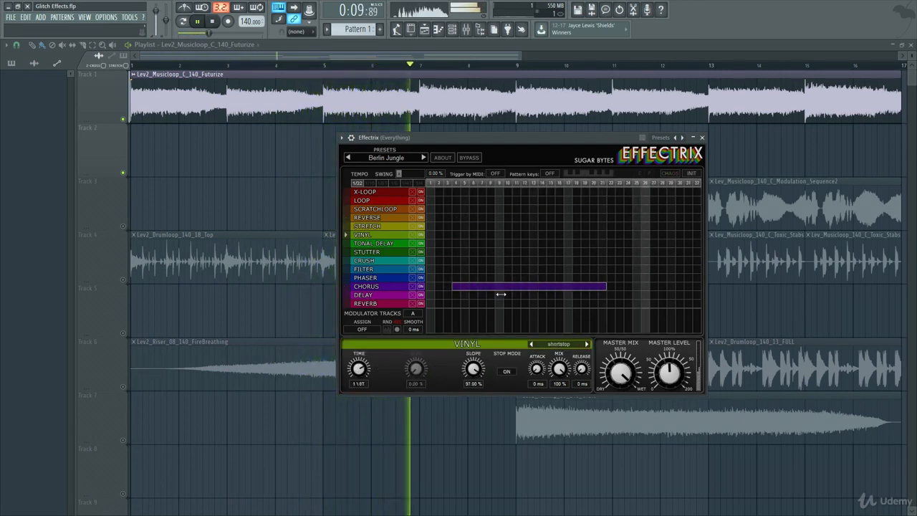
mouse_move(498, 295)
left_mouse_down()
mouse_move(579, 294)
mouse_move(656, 277)
left_mouse_up()
right_click(547, 285)
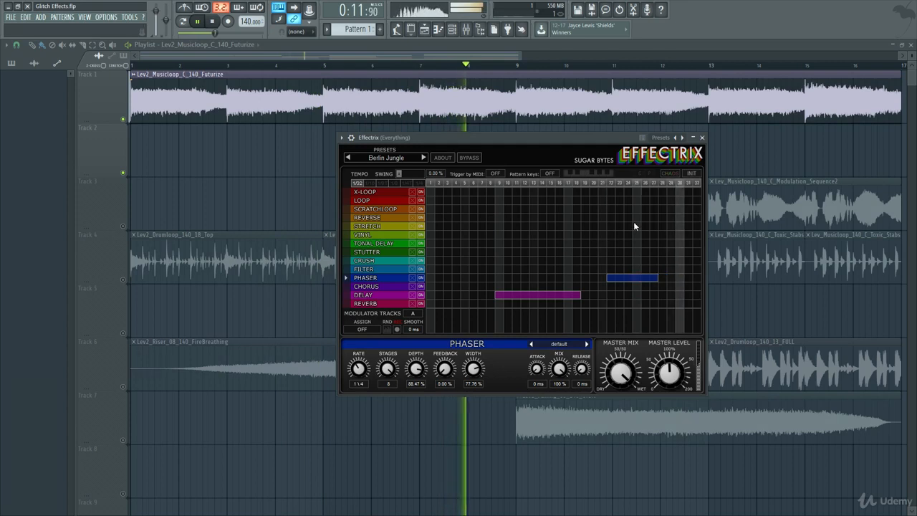
Step: Add Reverse on steps 26 to 29, Loop on steps 30 to 31 and Filter on steps 2 to 5, and stop playback
mouse_move(643, 217)
left_mouse_down()
mouse_move(673, 217)
mouse_move(690, 200)
left_mouse_up()
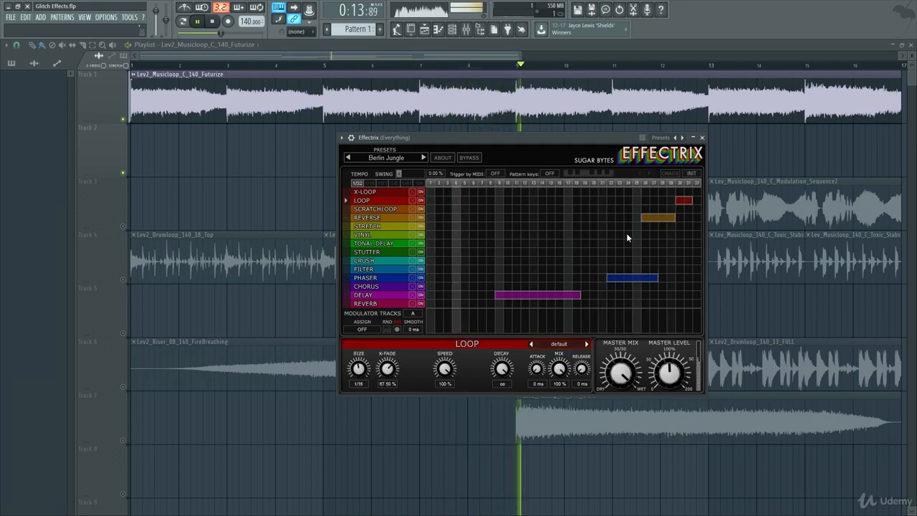
left_click_drag(436, 268, 467, 268)
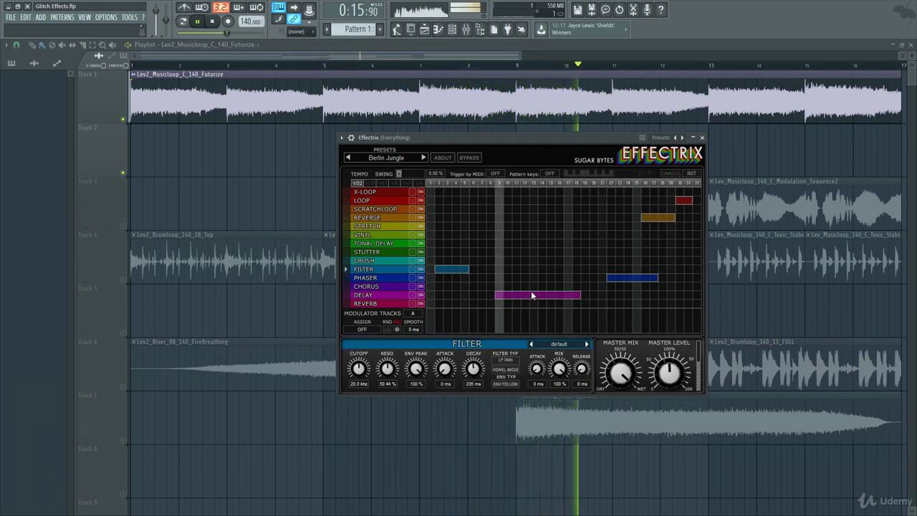
key("space")
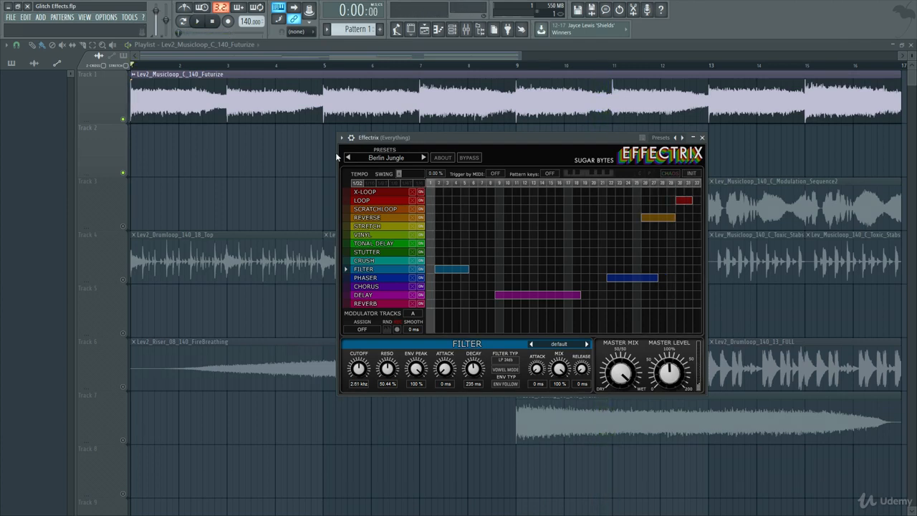
Step: Disable Effectrix and re-enable dblue Glitch on the Everything channel, and randomise both the steps and effects of its pattern
left_click(702, 138)
left_click(466, 30)
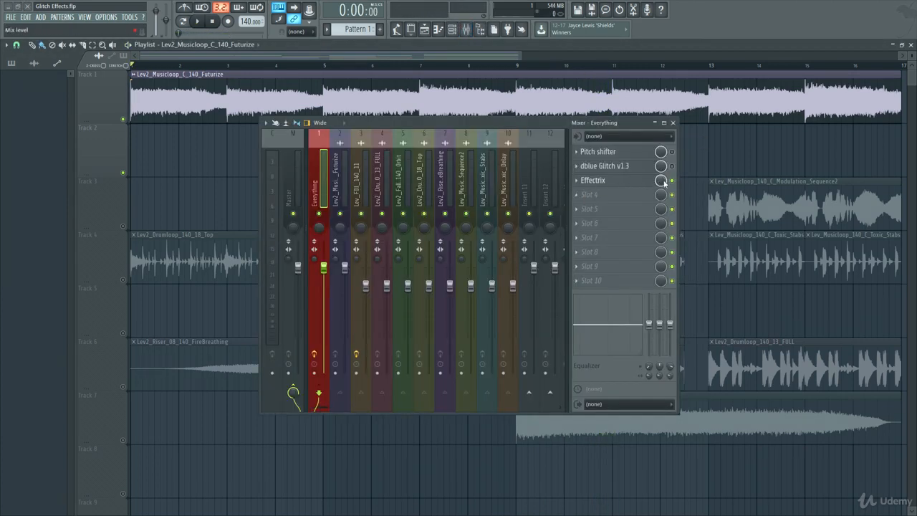
left_click(630, 166)
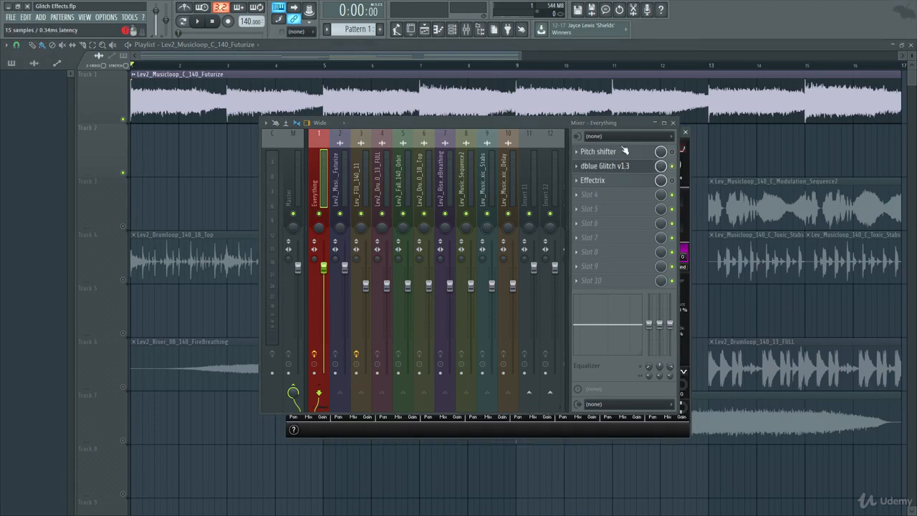
left_click_drag(532, 126, 499, 306)
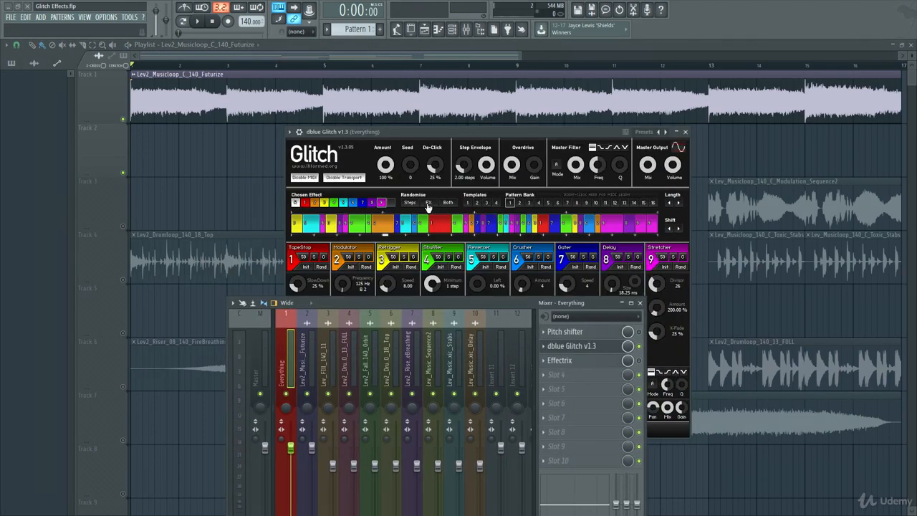
left_click(449, 205)
left_click(685, 132)
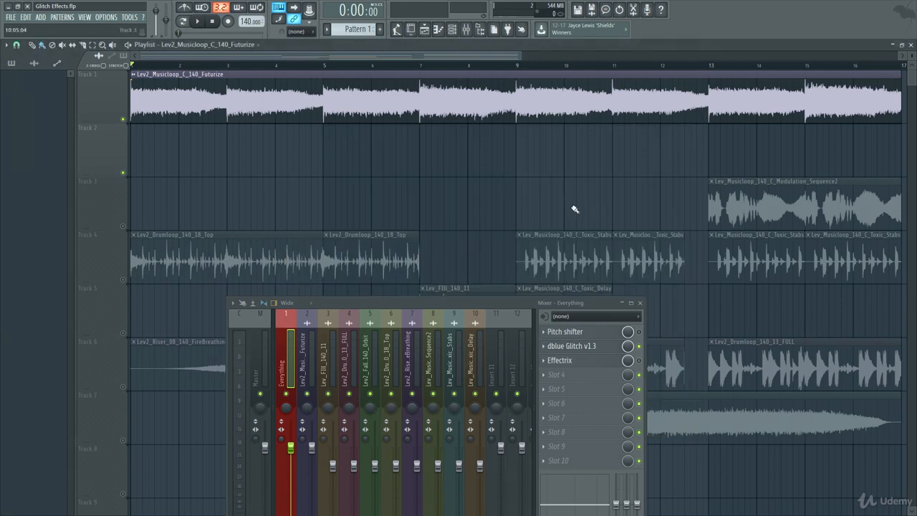
Step: Move the mixer clear of the arrangement and select the half bar before bar 13, from 12:09:00 to 12:16:00, in the playlist
left_click_drag(476, 295, 476, 181)
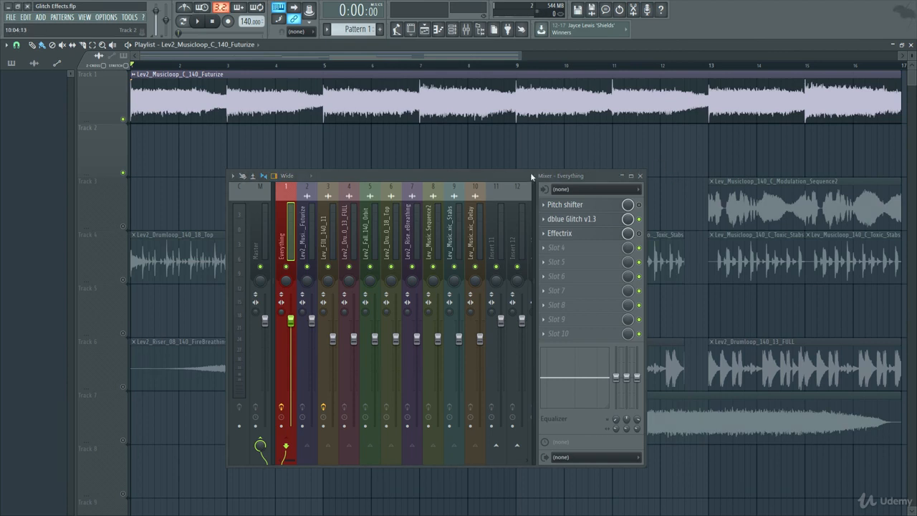
left_click_drag(531, 176, 467, 212)
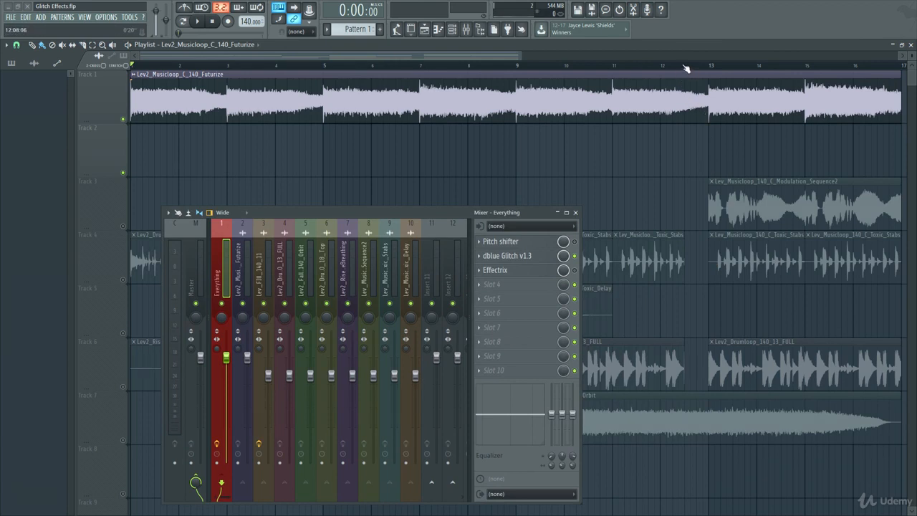
left_click_drag(688, 65, 707, 66)
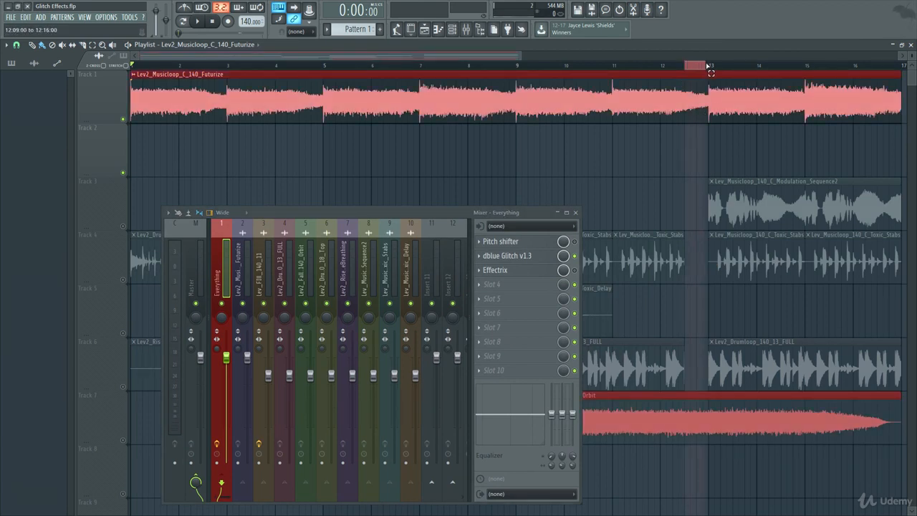
key("space")
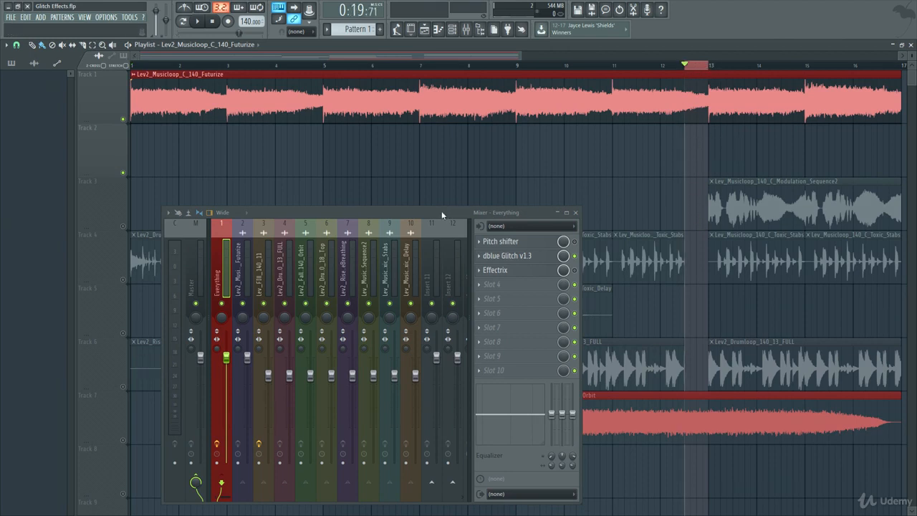
Step: Create an automation clip for the dblue Glitch mix level over the selected half bar and close the mixer
left_click_drag(441, 210, 443, 170)
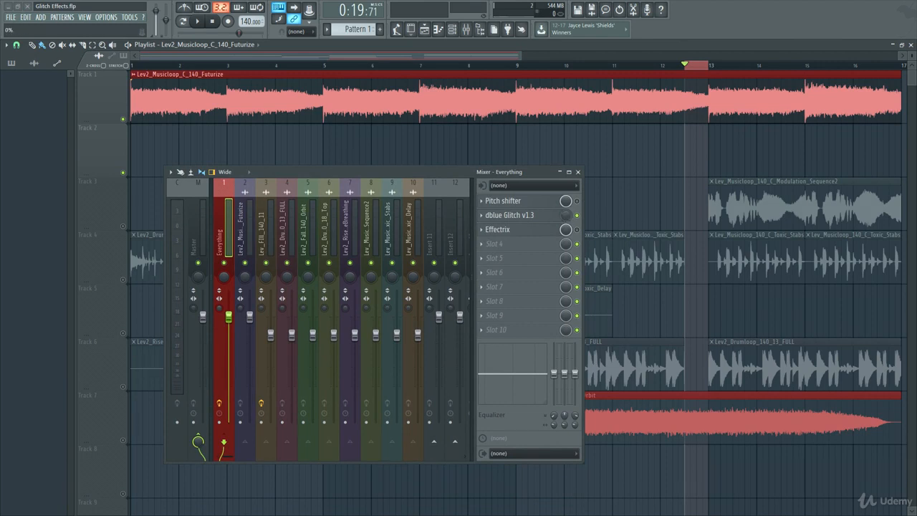
right_click(564, 216)
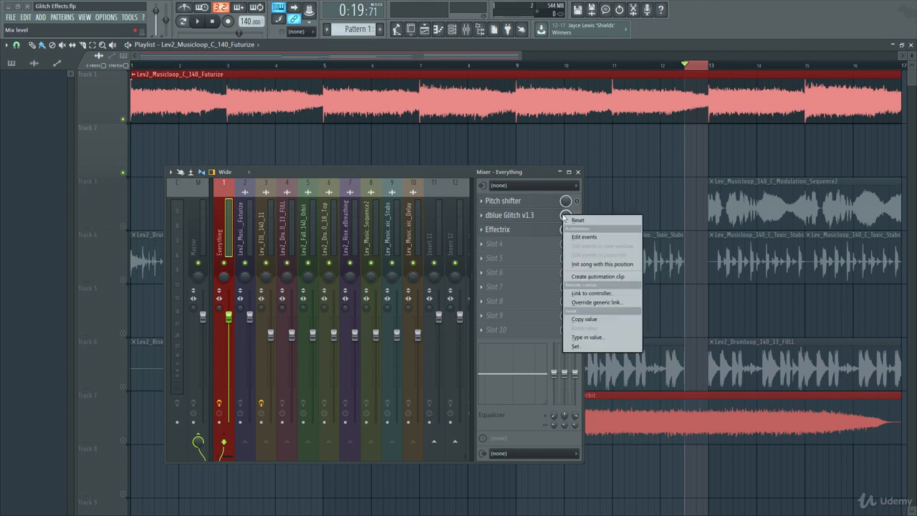
left_click(627, 277)
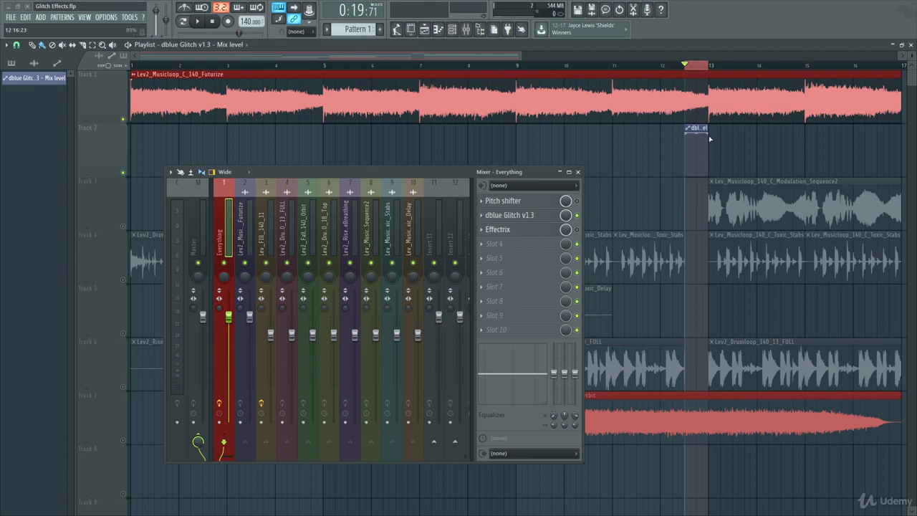
left_click(578, 172)
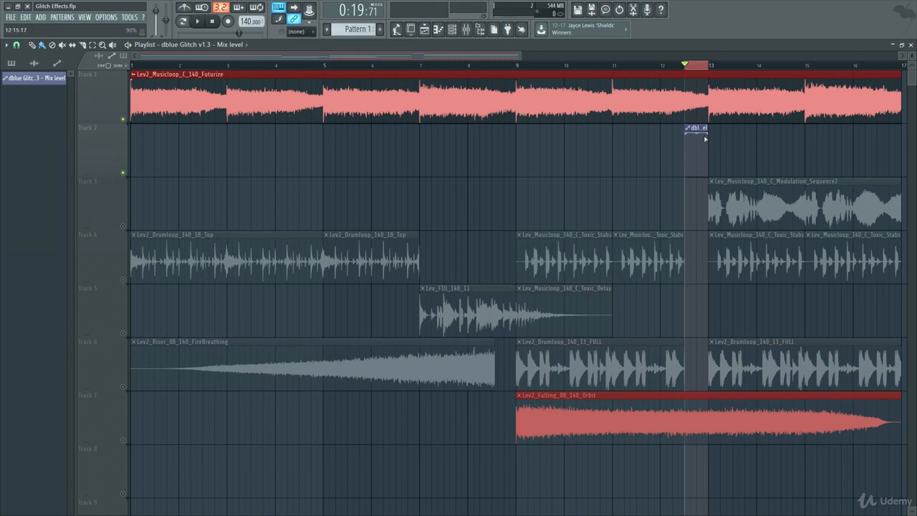
Step: Clear the playlist time selection and set the playback position to just after the start of bar 11
mouse_move(686, 135)
left_mouse_down()
mouse_move(688, 174)
mouse_move(681, 119)
left_mouse_up()
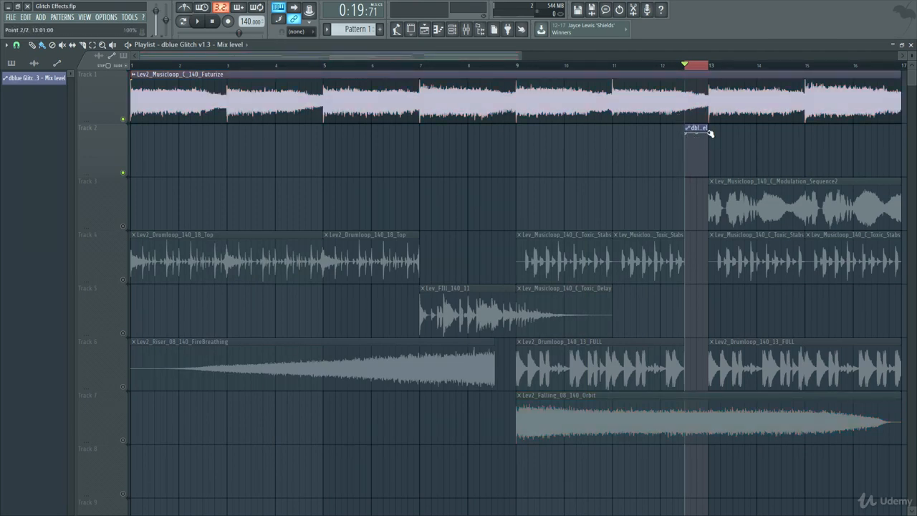
left_click(691, 72)
left_click_drag(689, 67, 626, 73)
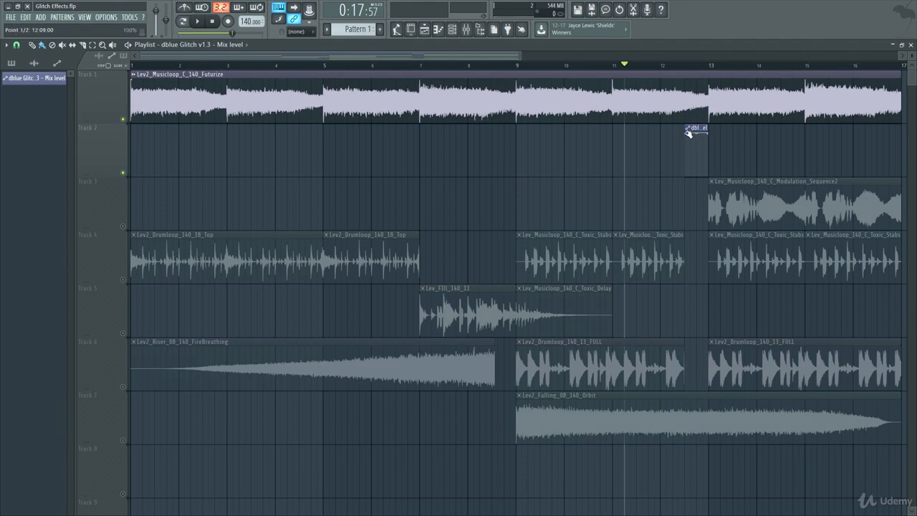
Step: Raise the first point of the Mix level automation clip to 100% and play the playlist from the start of bar 11
left_click_drag(686, 155, 690, 127)
left_click(610, 68)
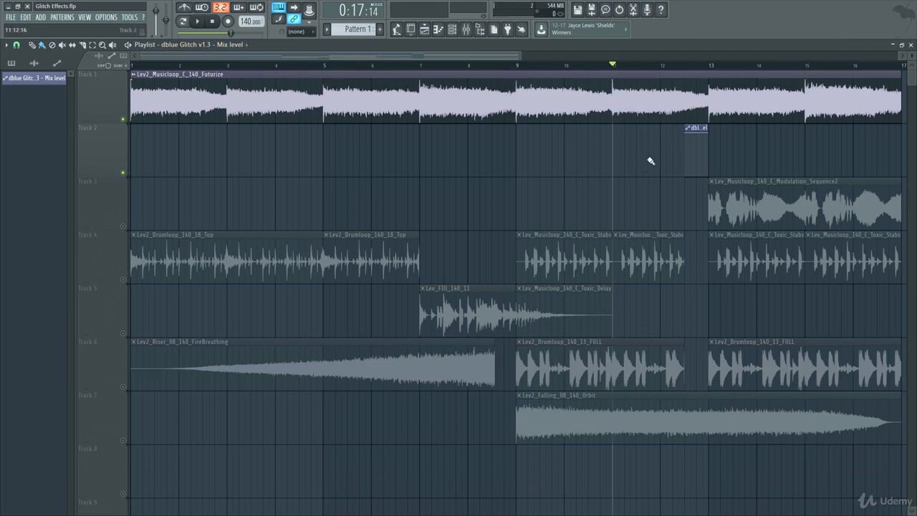
key("space")
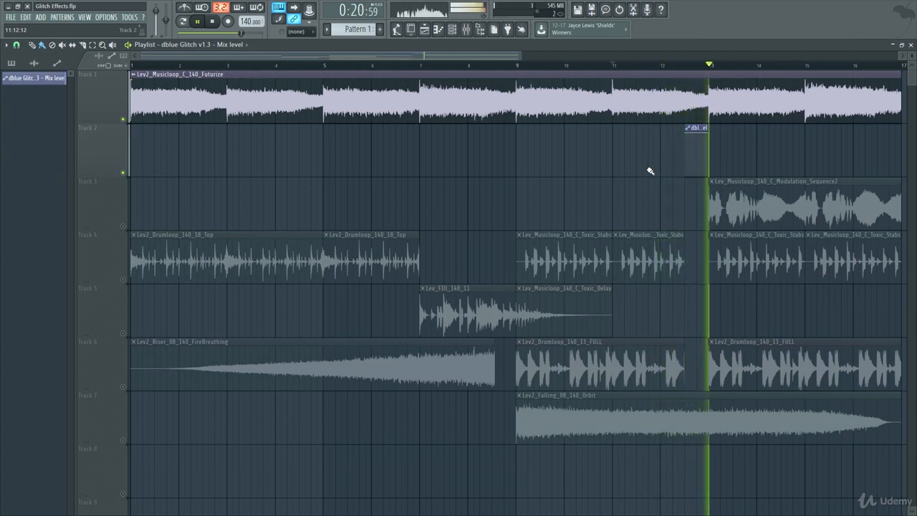
key("space")
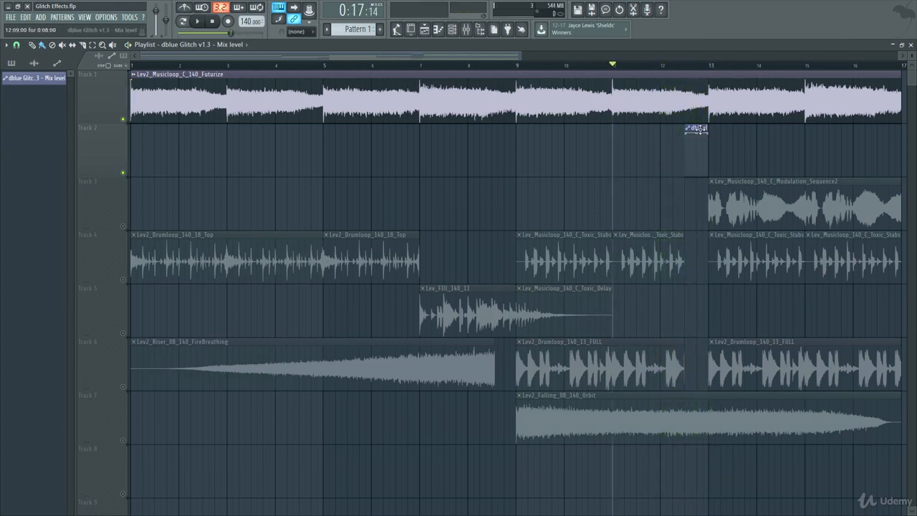
Step: Place a unique copy of the Mix level clip at bar 1 on track 2 with both points at zero, and play from bar 11
left_click_drag(697, 129, 116, 116)
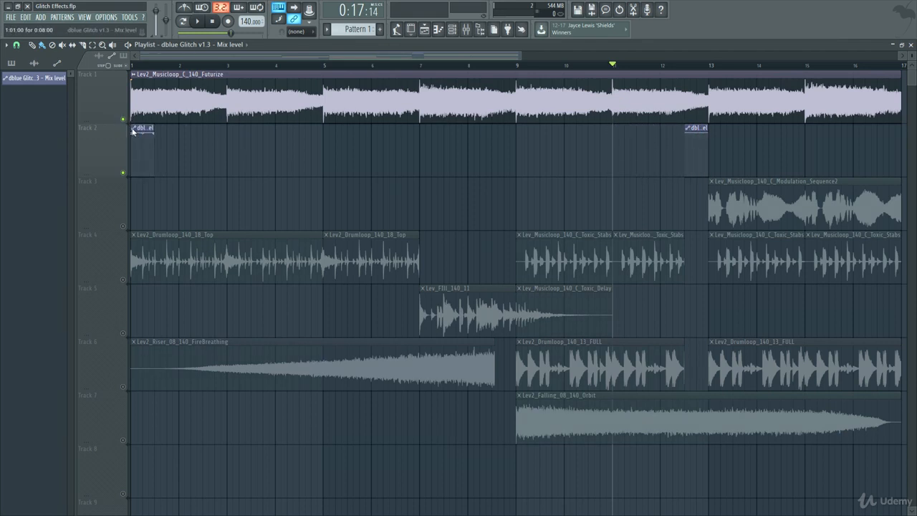
left_click(133, 129)
left_click(157, 201)
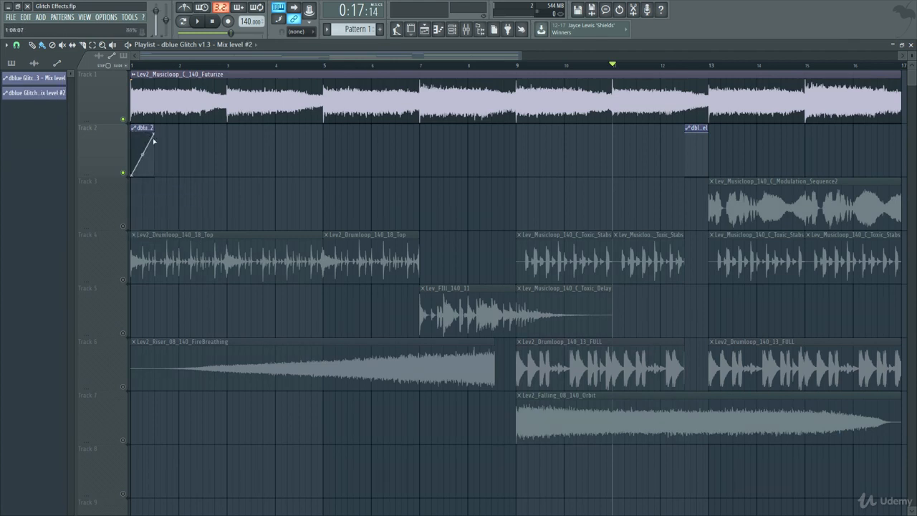
left_click_drag(153, 134, 153, 178)
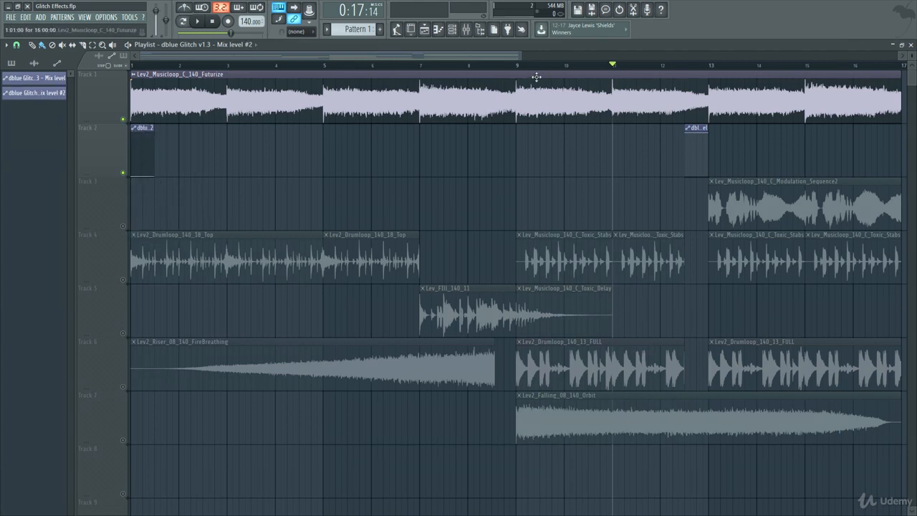
key("space")
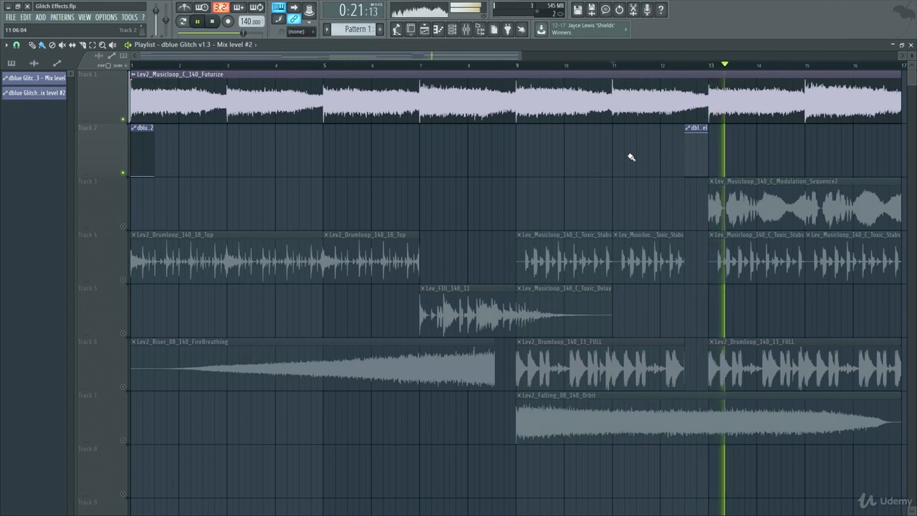
key("space")
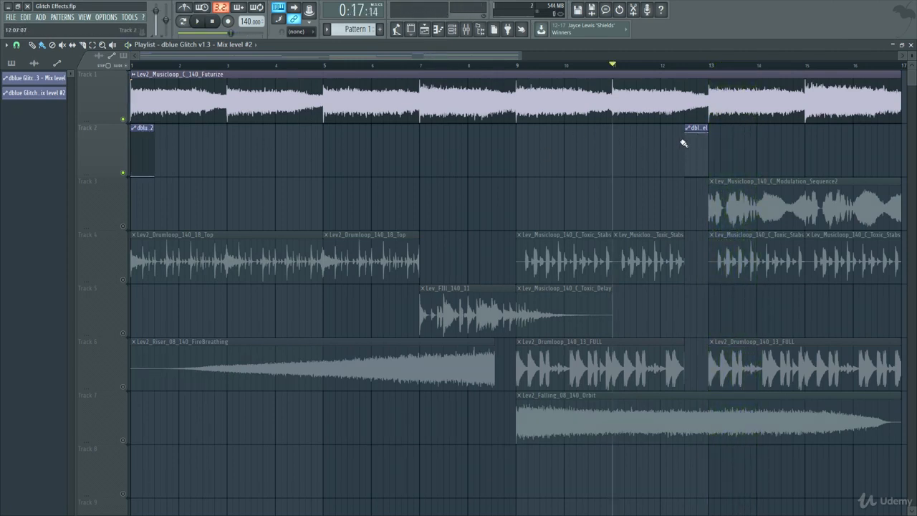
Step: Extend the Mix level clip before bar 13 to a length of 0:11:00 and play the transition from bar 11
mouse_move(708, 129)
left_mouse_down()
mouse_move(766, 129)
mouse_move(716, 129)
left_mouse_up()
key("space")
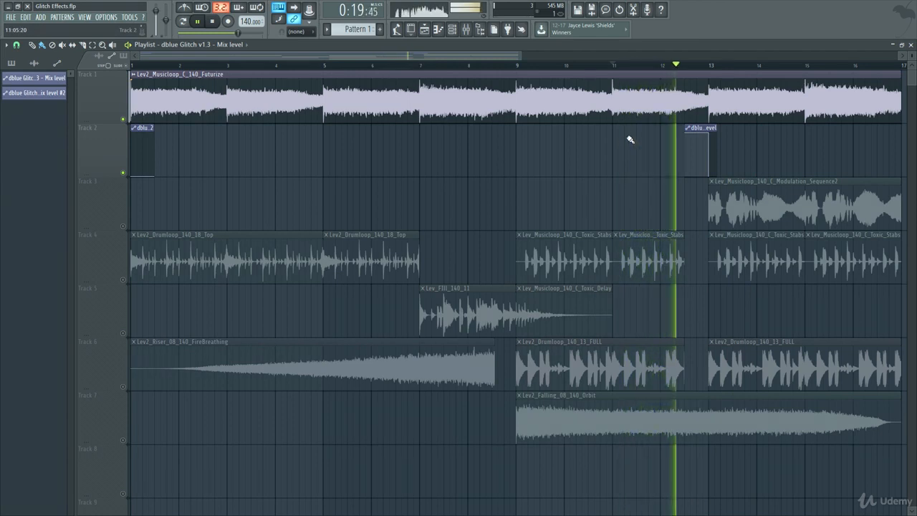
key("space")
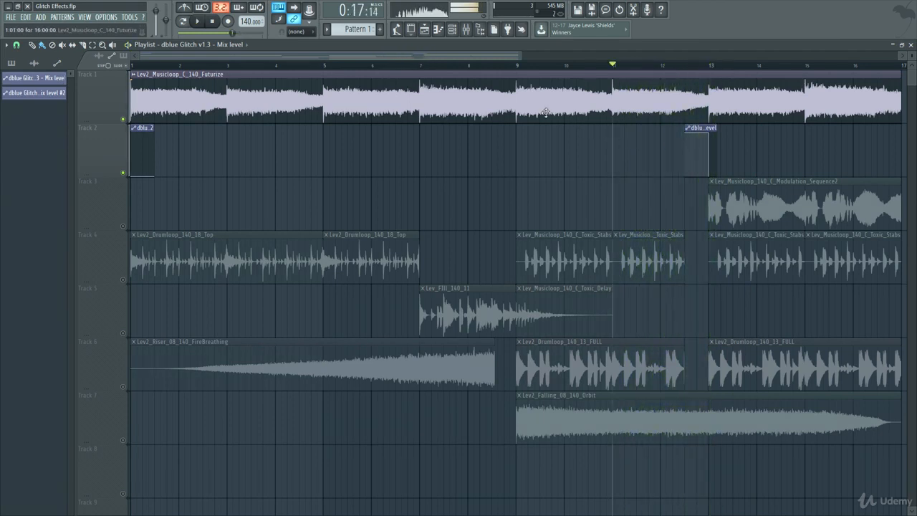
Step: Reopen dblue Glitch from the Everything channel, randomise both the steps and effects of its pattern, and close the mixer and plugin windows
left_click(466, 28)
left_click(528, 215)
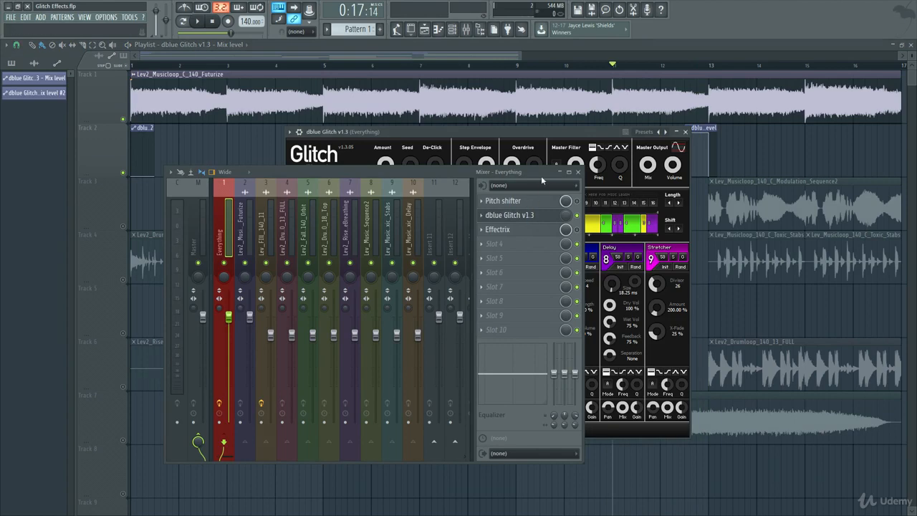
left_click(577, 172)
left_click(446, 205)
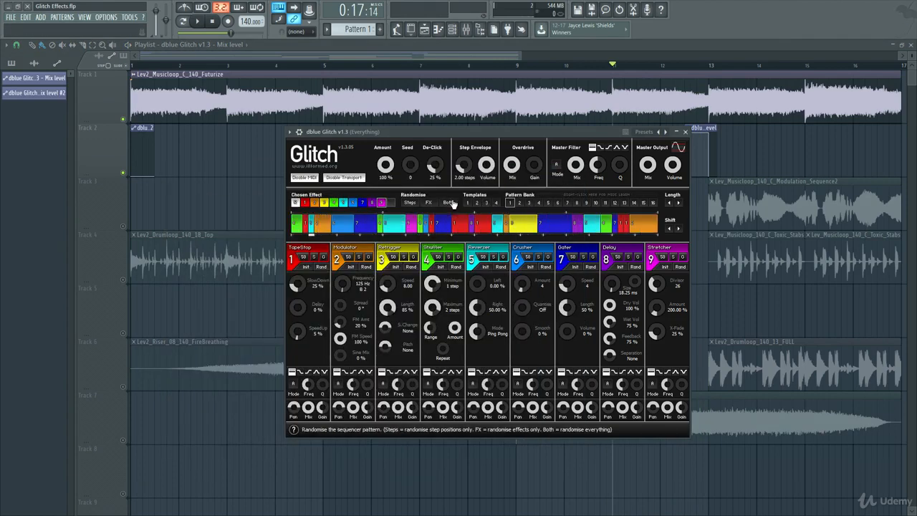
left_click(686, 132)
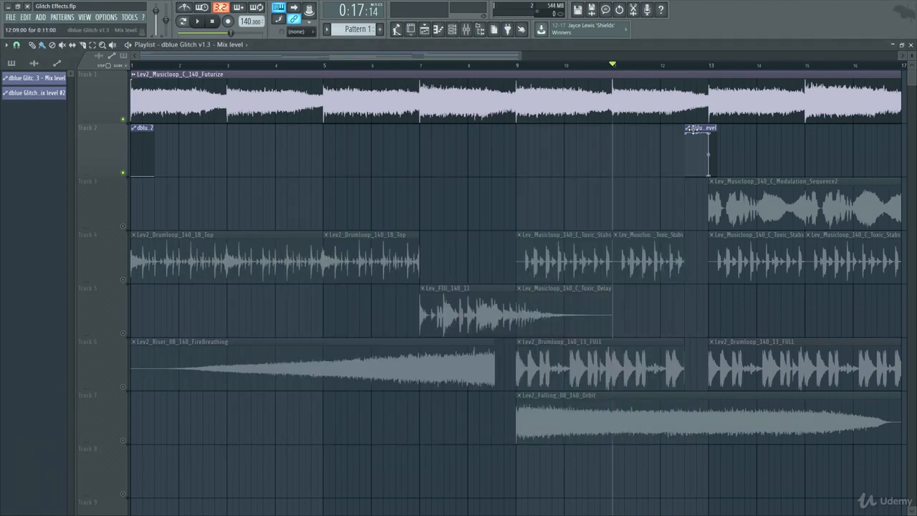
Step: Copy the extended Mix level clip to the half bar before bar 9 on track 2 and unmute all playlist tracks
left_click_drag(705, 128, 512, 128)
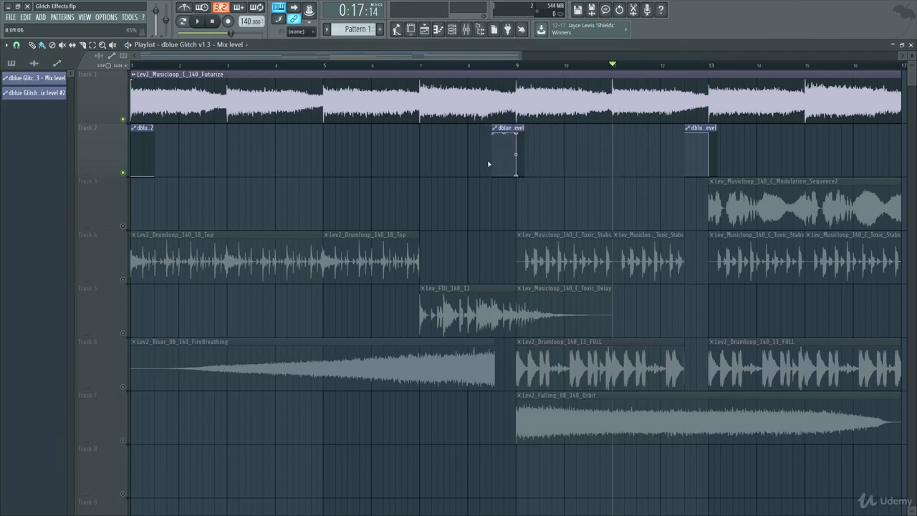
right_click(123, 174)
right_click(123, 174)
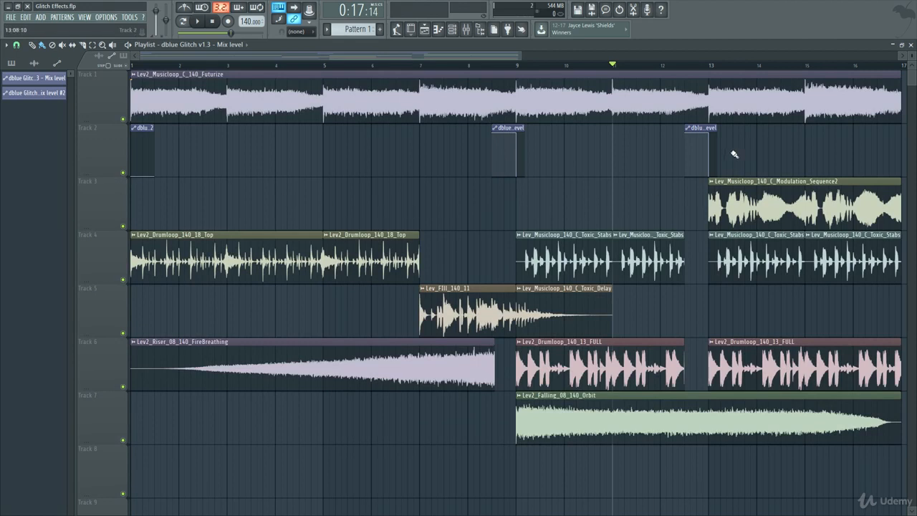
Step: Play the full arrangement from the start of bar 1 to hear the automated glitches, and stop playback near the end of bar 16
left_click_drag(157, 66, 130, 66)
key("space")
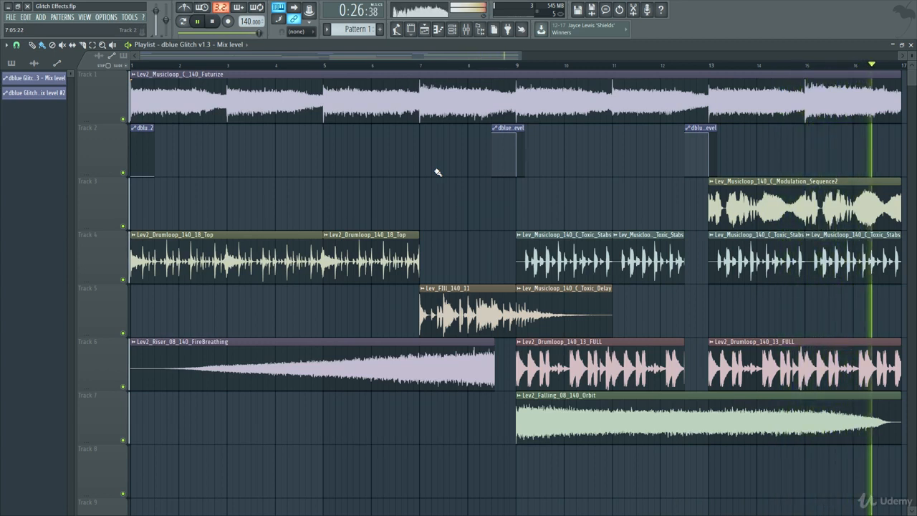
key("space")
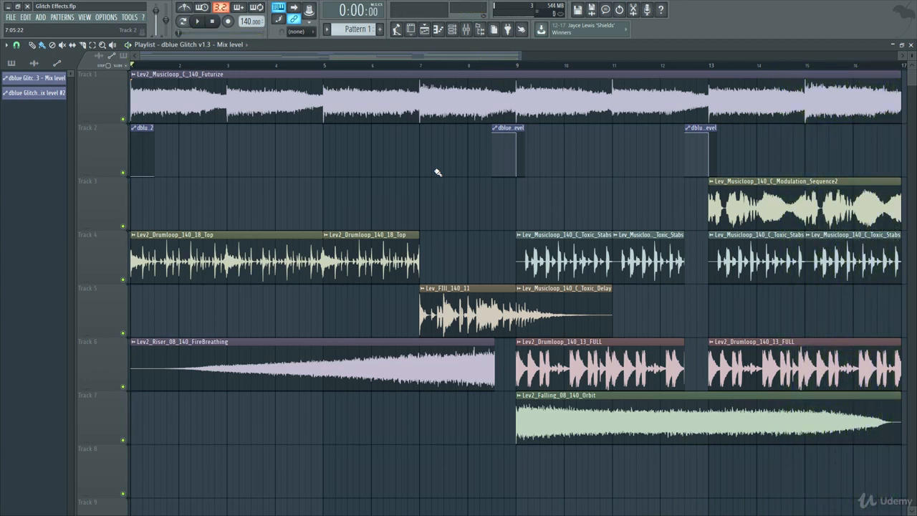